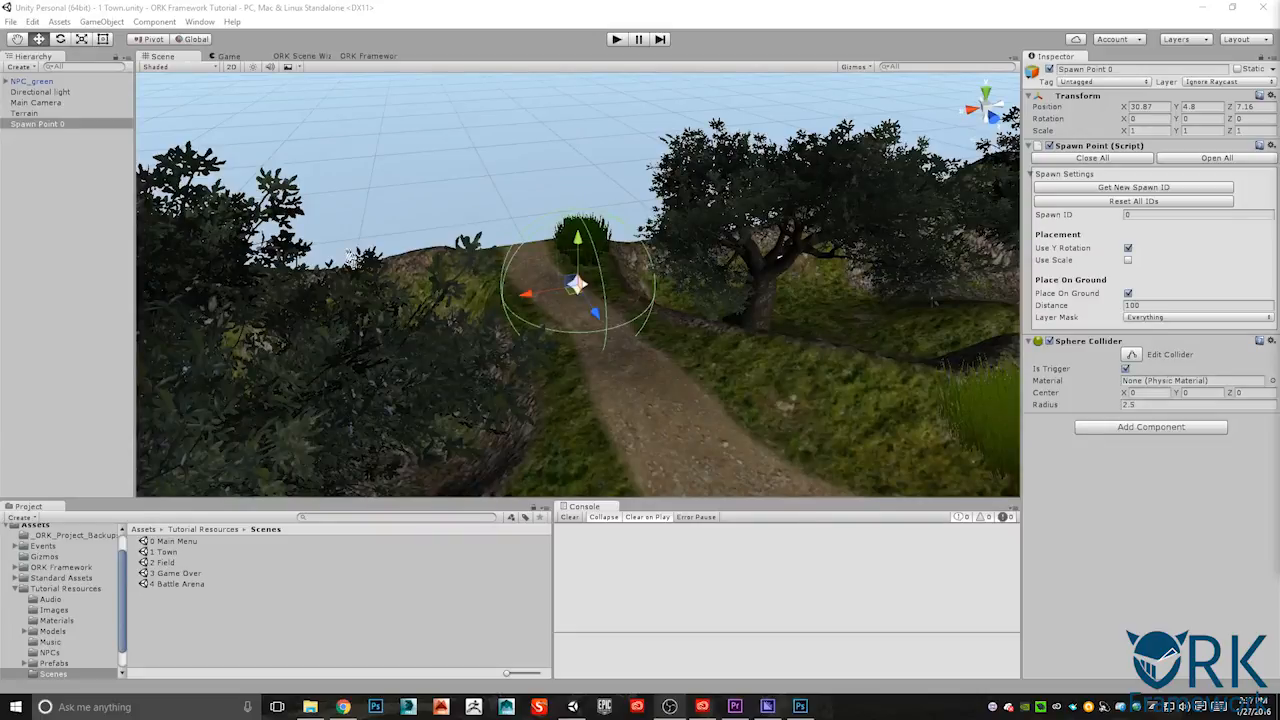
# - Review the player, camera and interaction settings in the ORK Framework game controls
pyautogui.click(367, 56)
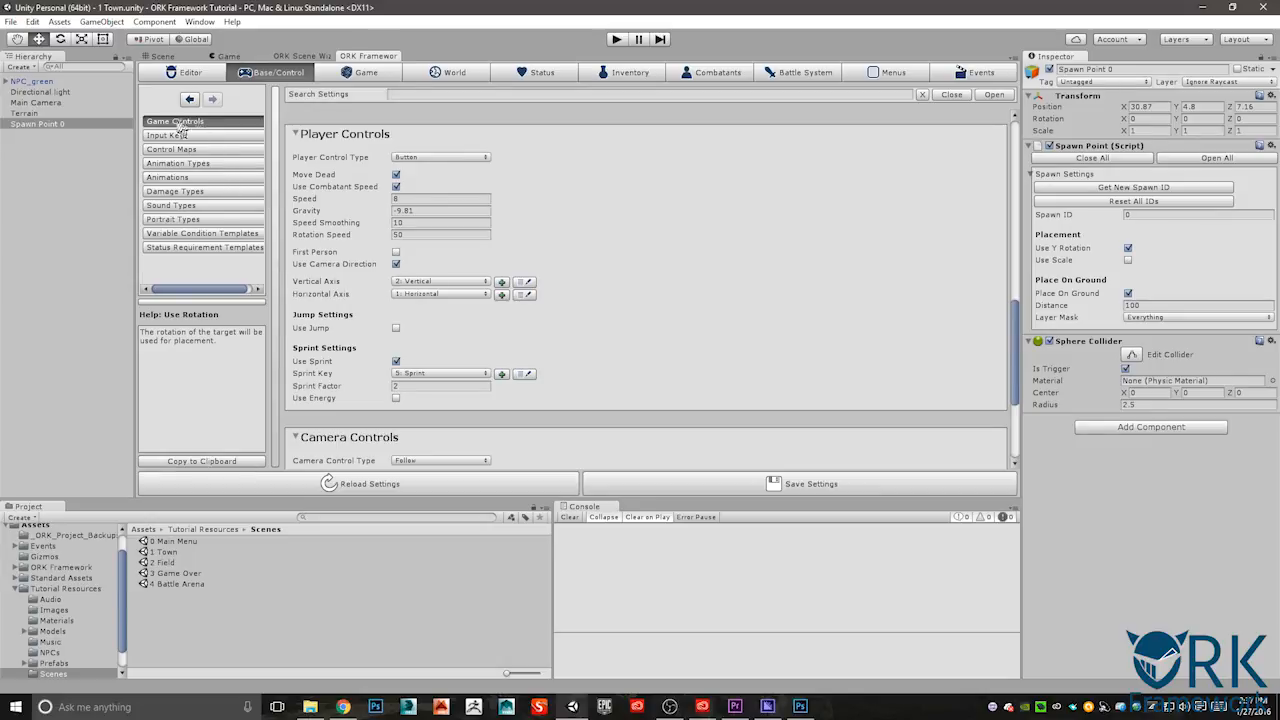
pyautogui.scroll(-5, 504, 250)
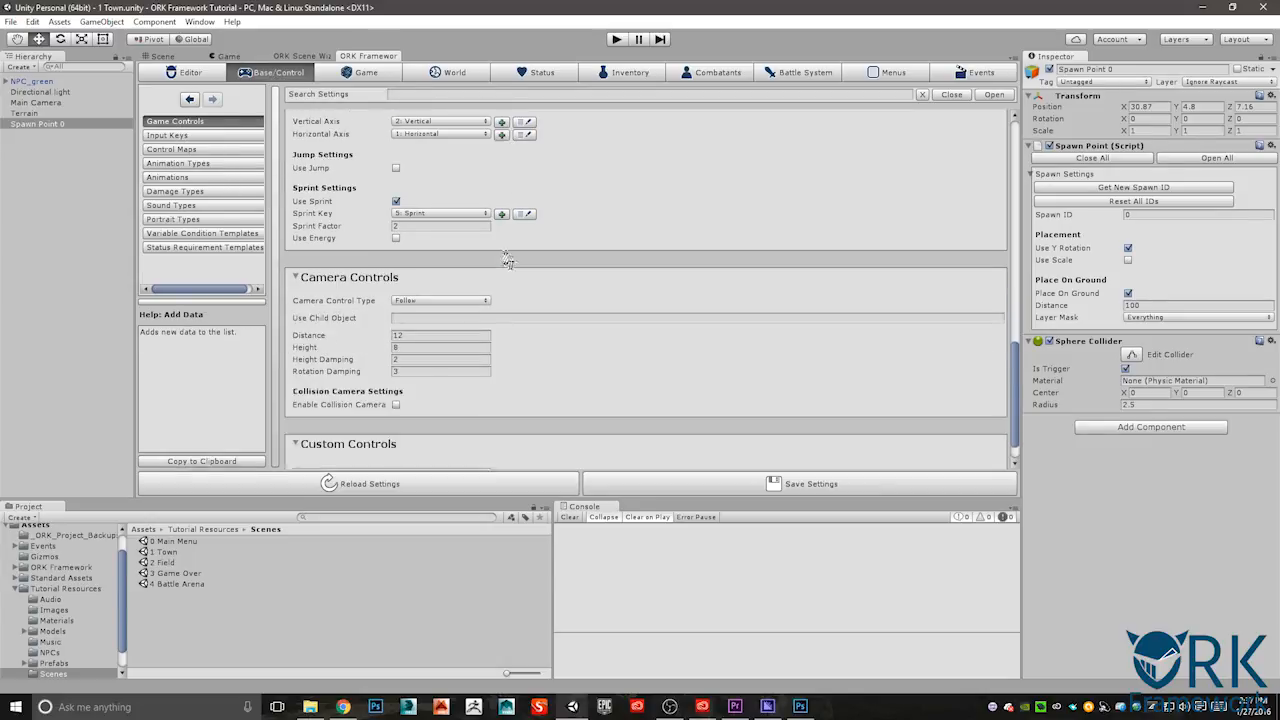
pyautogui.scroll(5, 507, 268)
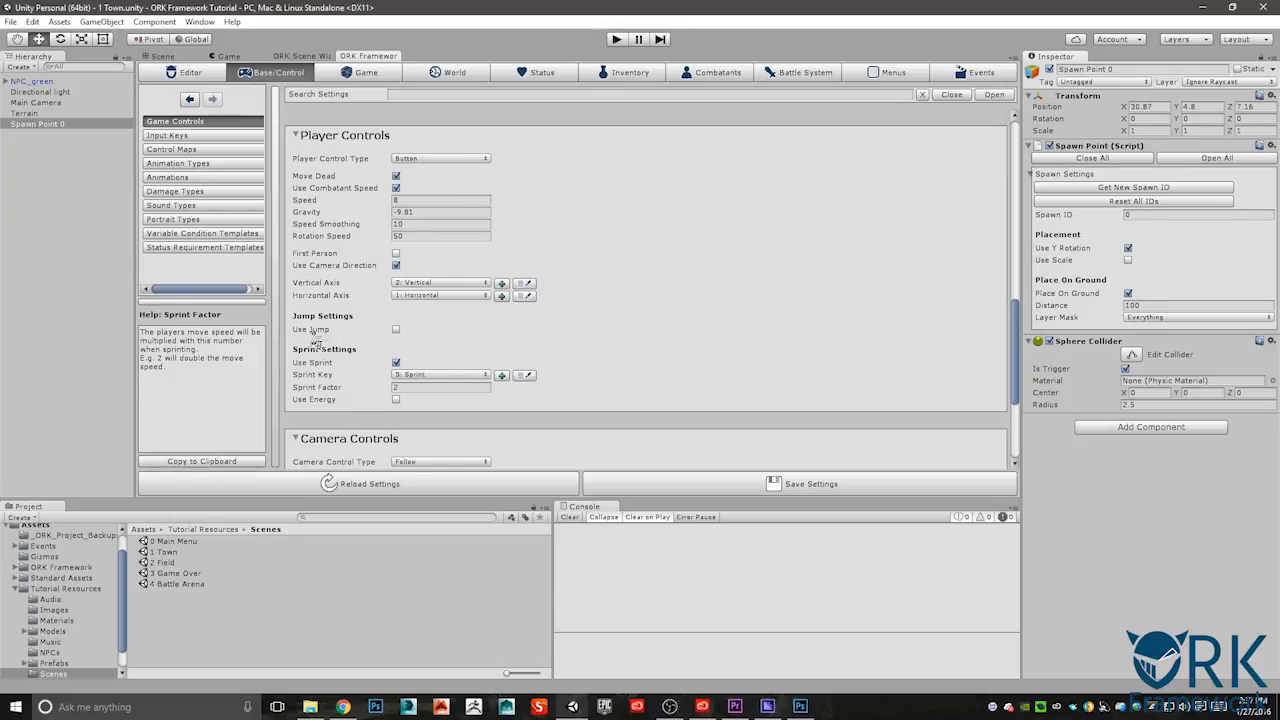
pyautogui.scroll(-10, 330, 332)
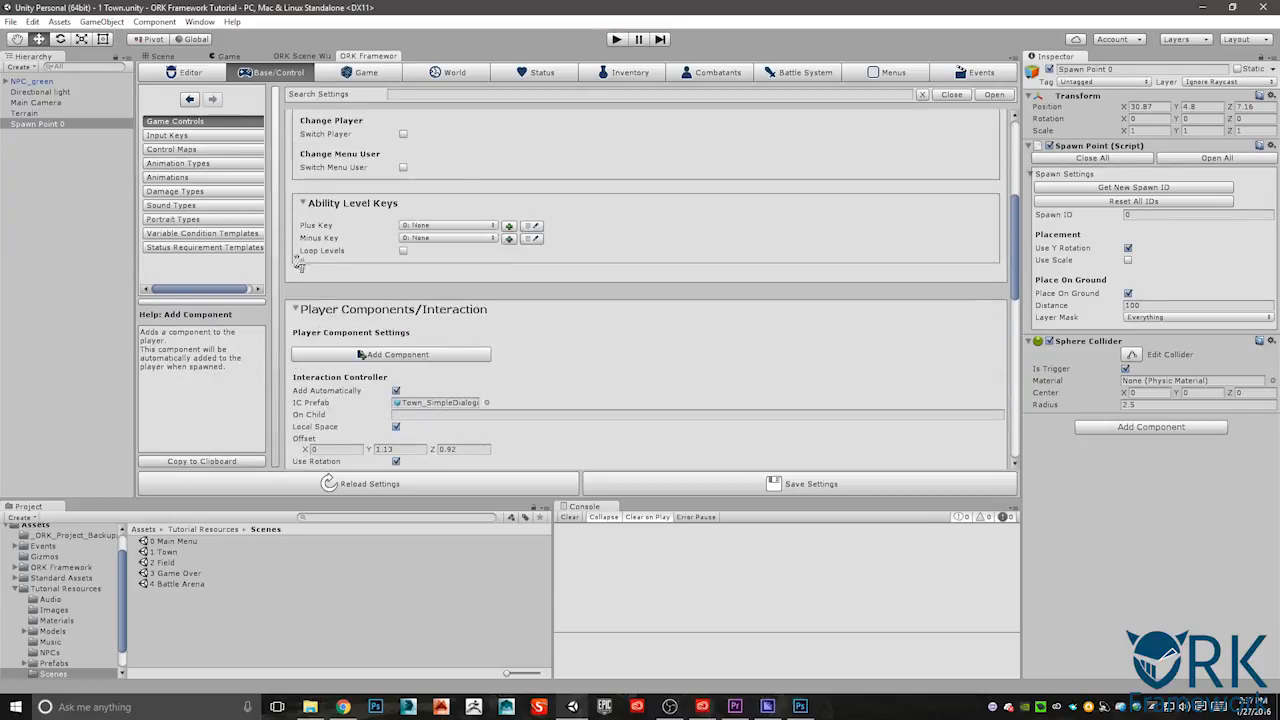
# - Create a second spawn point in the town scene with the ORK scene wizard
pyautogui.click(306, 56)
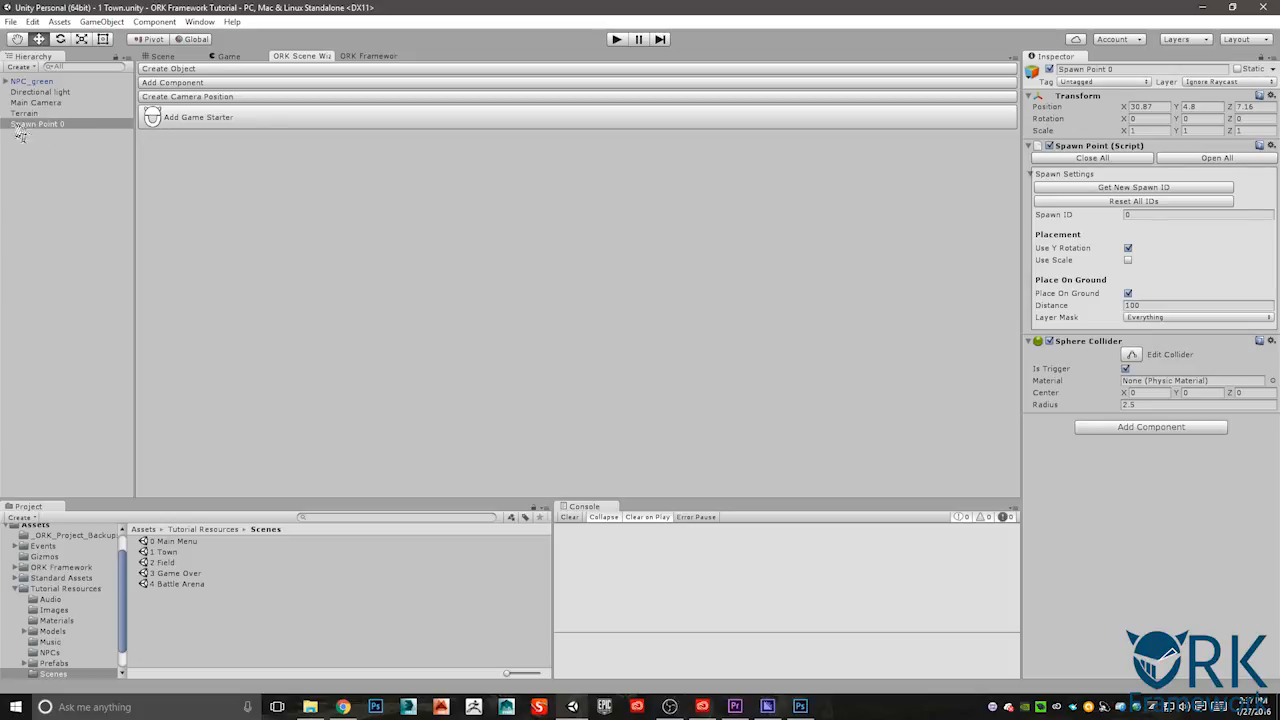
pyautogui.click(170, 68)
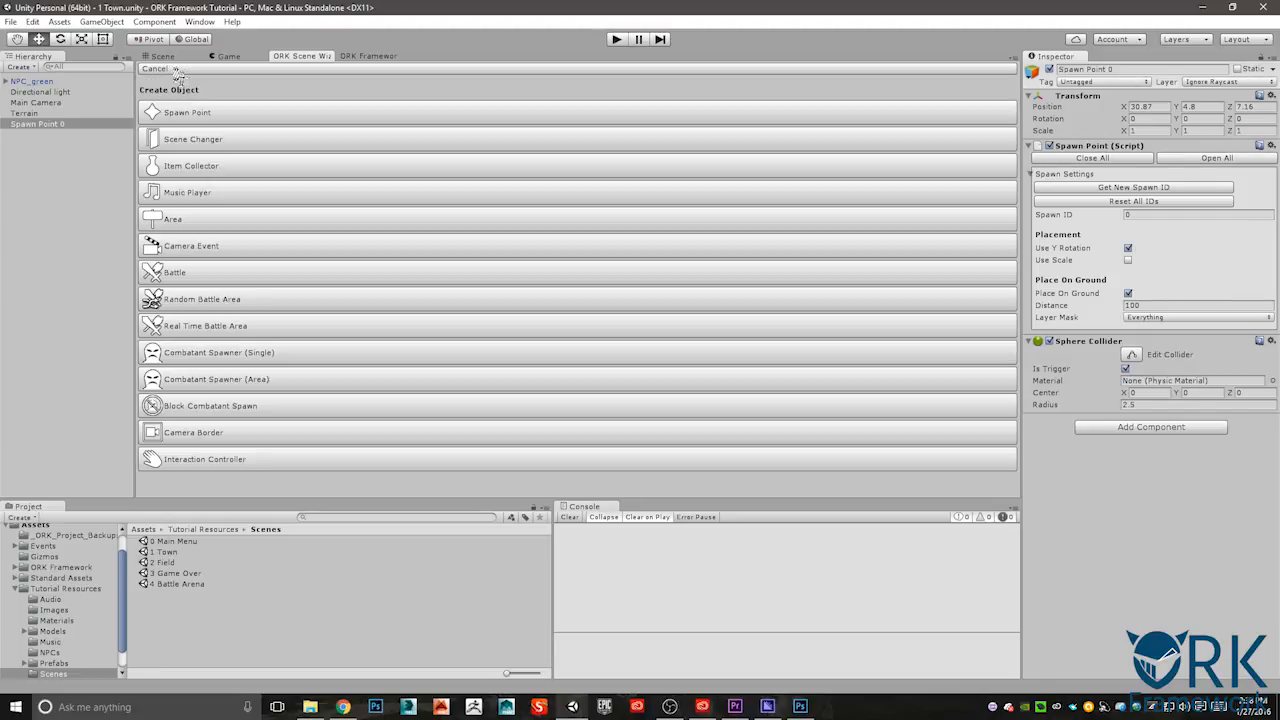
pyautogui.click(228, 120)
# - Look over the town terrain and the path around the spawn points in the scene view
pyautogui.moveTo(553, 288); pyautogui.dragTo(524, 291, button='middle')
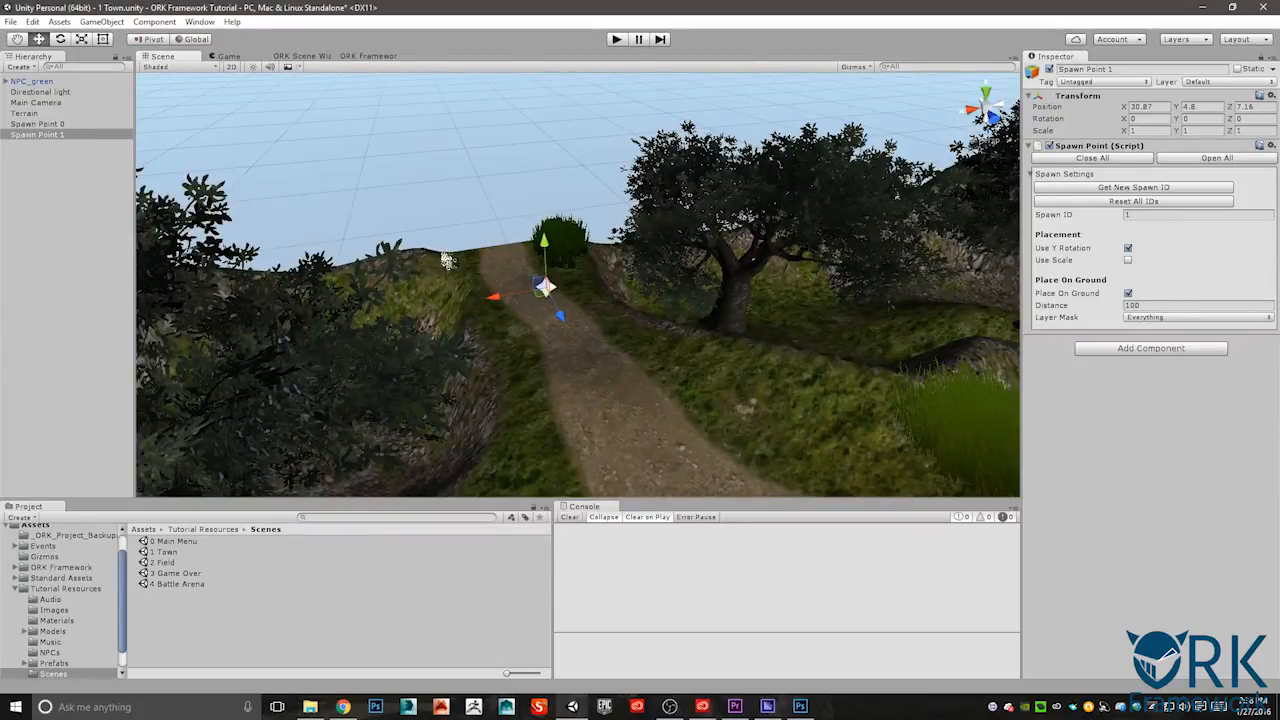
pyautogui.moveTo(533, 343); pyautogui.dragTo(840, 430)
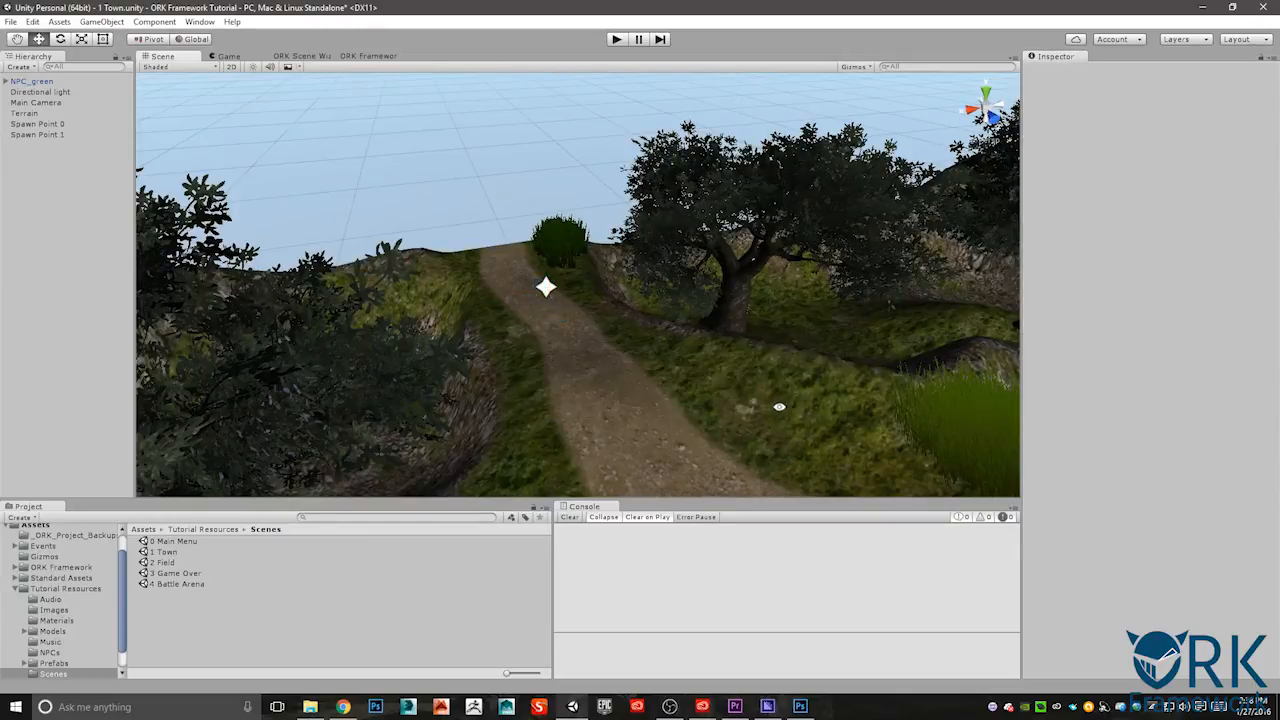
pyautogui.keyDown('alt'); pyautogui.moveTo(643, 380); pyautogui.dragTo(842, 400); pyautogui.keyUp('alt')
pyautogui.moveTo(842, 400); pyautogui.dragTo(637, 371, button='middle')
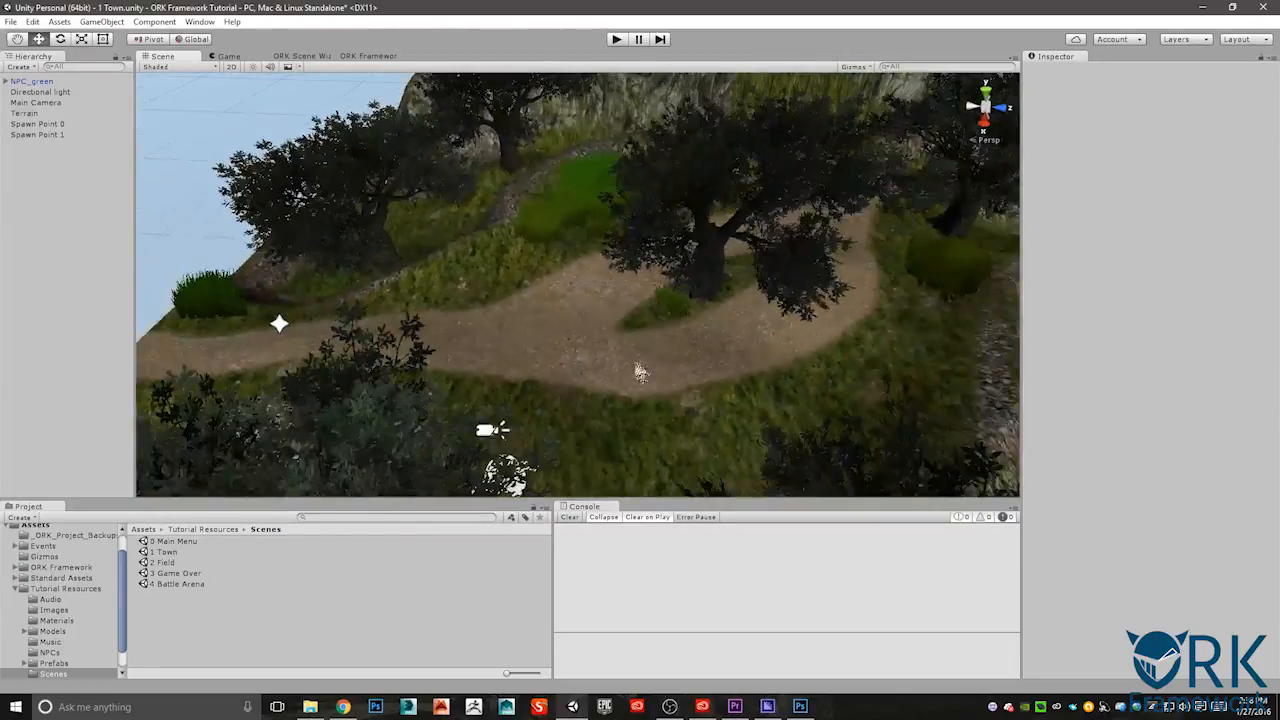
pyautogui.scroll(-3, 660, 365)
pyautogui.keyDown('alt'); pyautogui.moveTo(826, 305); pyautogui.dragTo(827, 269); pyautogui.keyUp('alt')
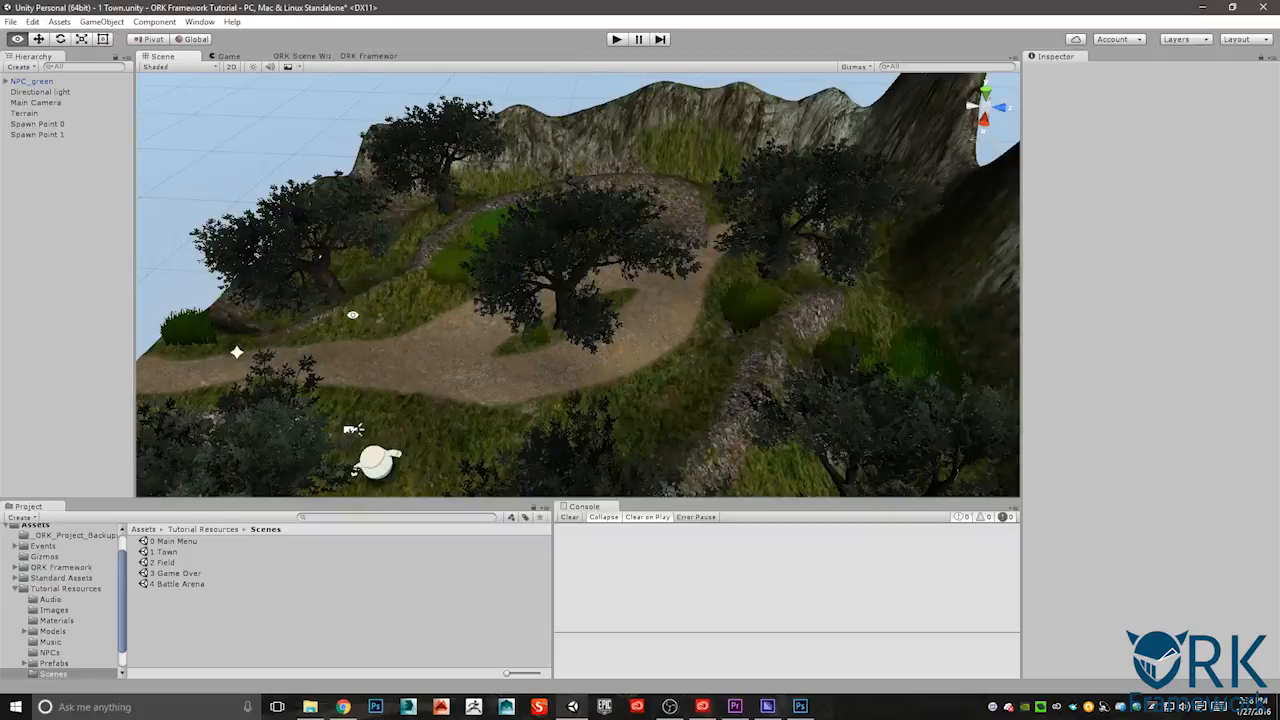
pyautogui.keyDown('alt'); pyautogui.moveTo(354, 314); pyautogui.dragTo(235, 285); pyautogui.keyUp('alt')
pyautogui.moveTo(315, 250); pyautogui.dragTo(571, 331, button='middle')
pyautogui.scroll(2, 592, 322)
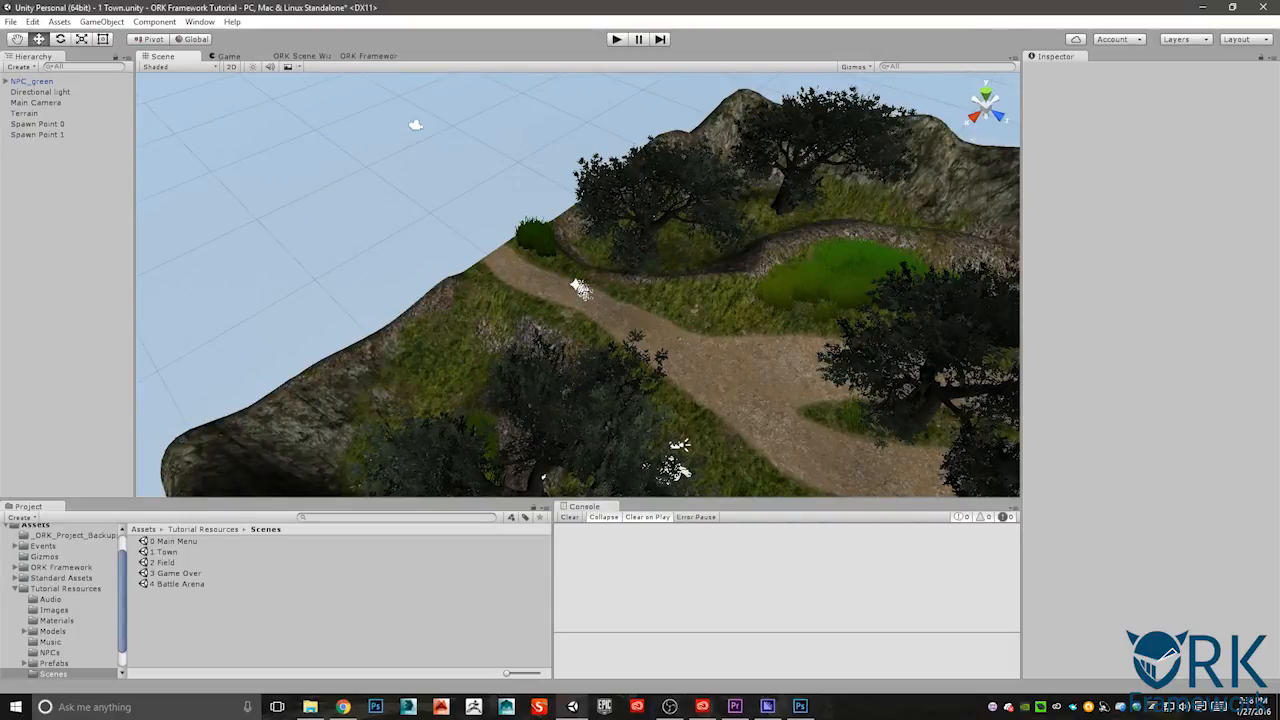
# - Create a scene changer at Spawn Point 1 and move it back along the path to about Z 1.14
pyautogui.click(45, 136)
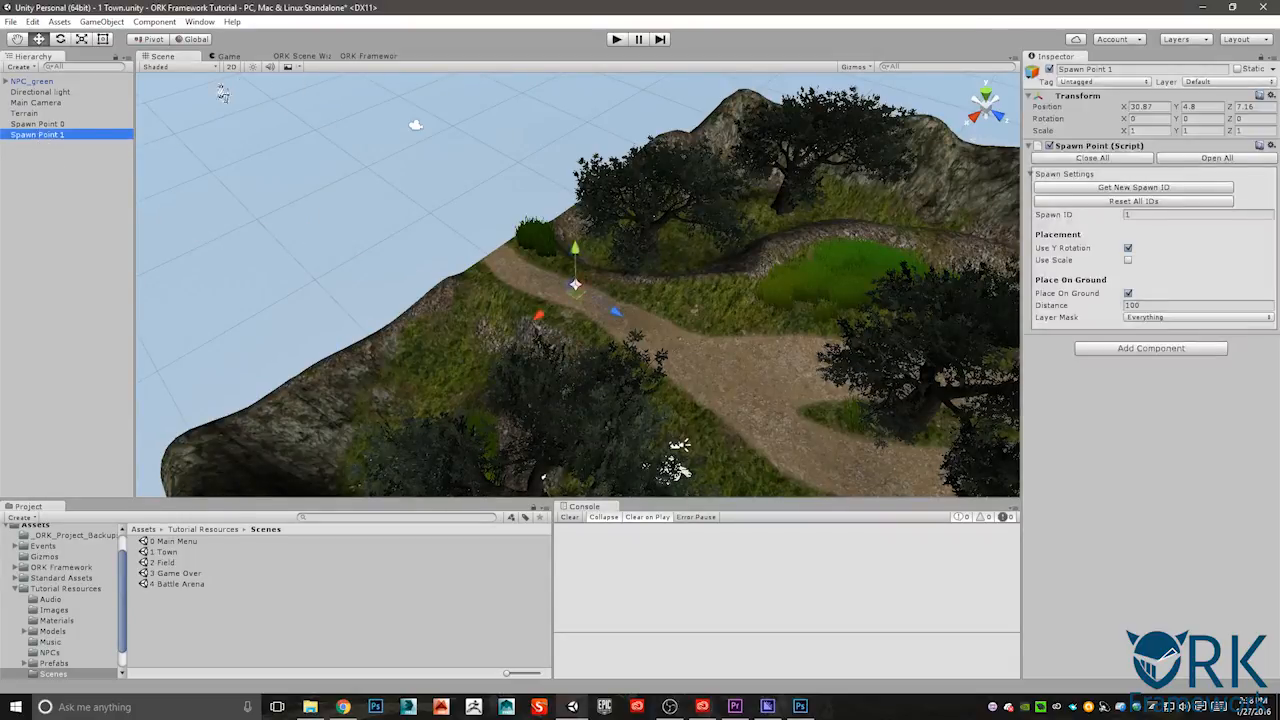
pyautogui.click(295, 56)
pyautogui.click(192, 70)
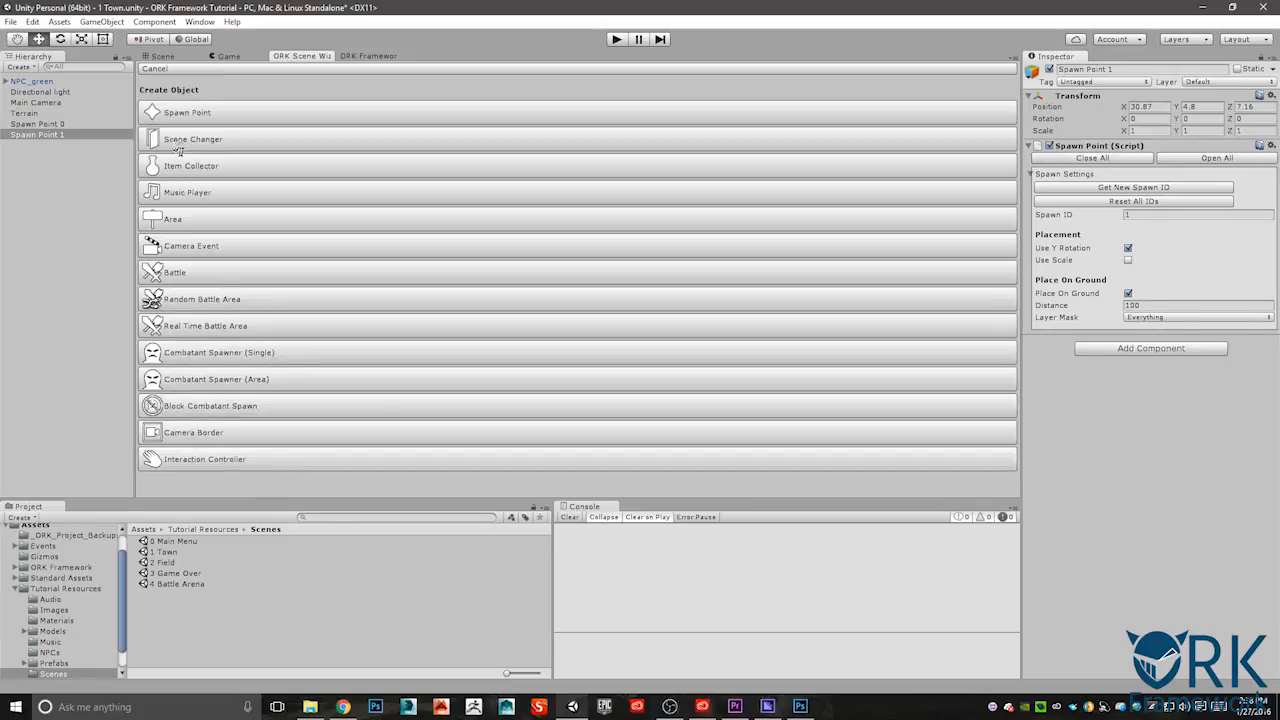
pyautogui.click(204, 146)
pyautogui.moveTo(617, 316); pyautogui.dragTo(505, 262)
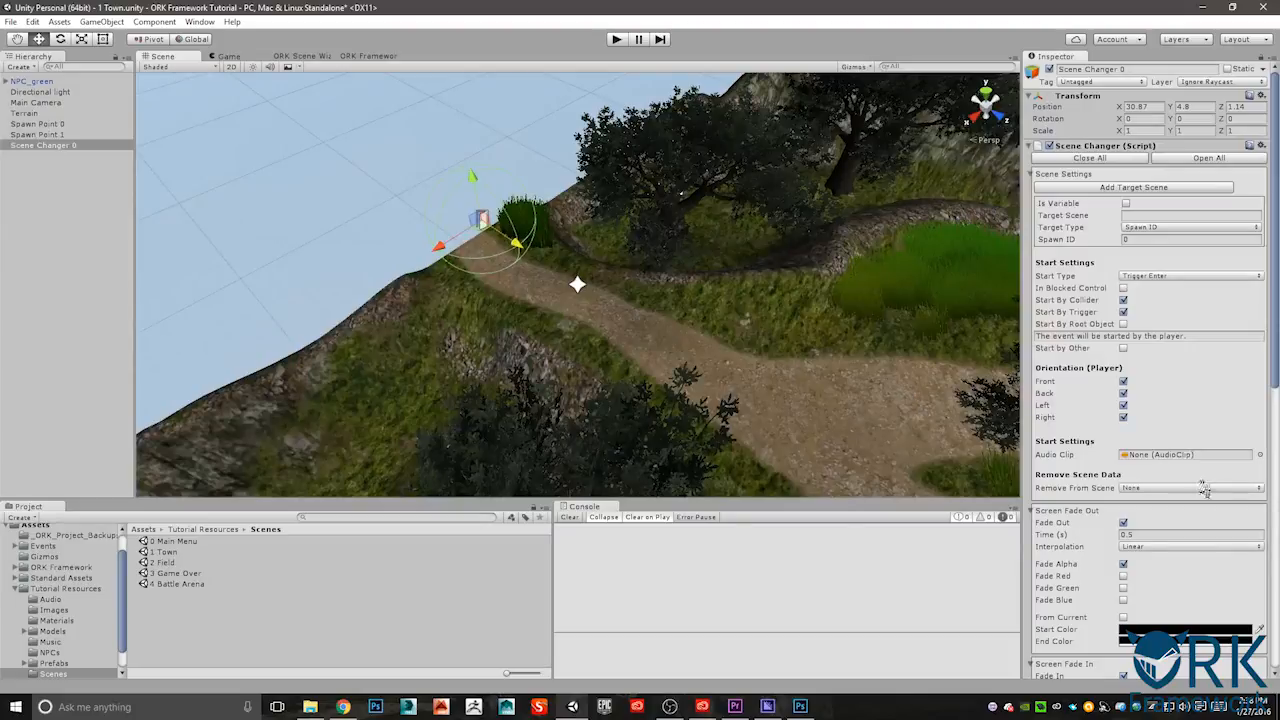
# - Replace the scene changer's Sphere Collider with a Box Collider
pyautogui.scroll(-10, 1220, 550)
pyautogui.scroll(-4, 1204, 535)
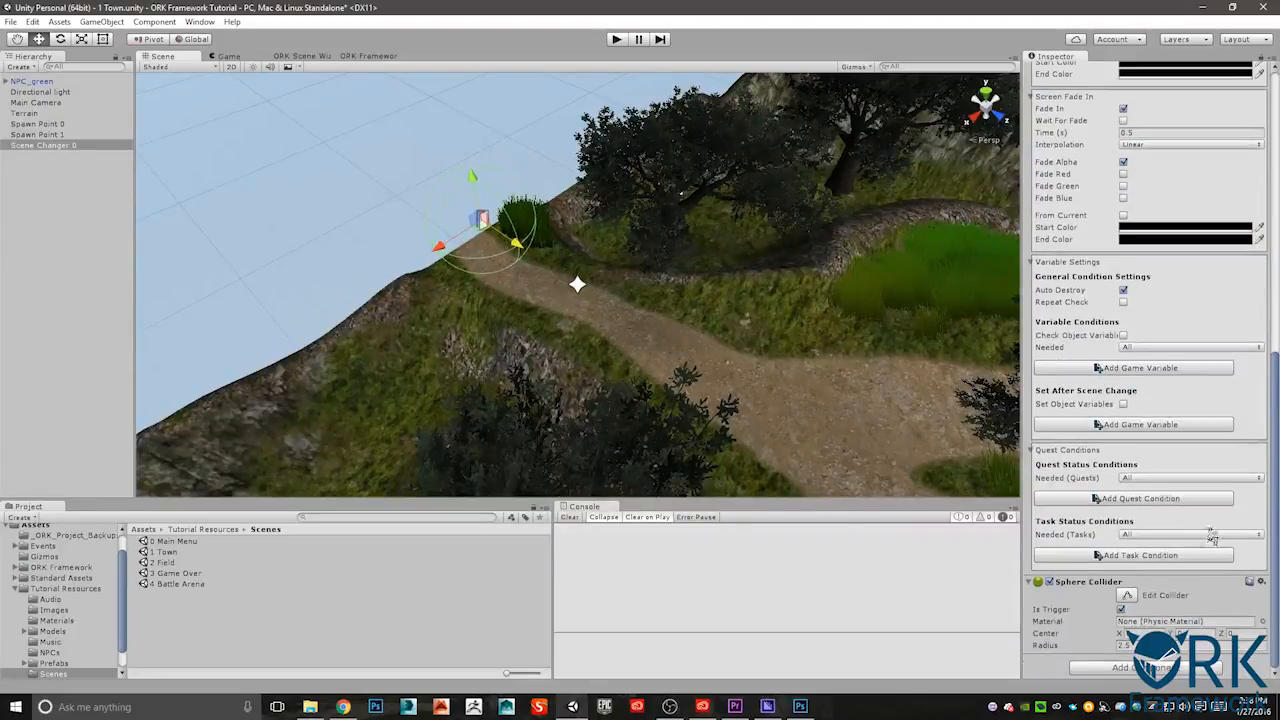
pyautogui.click(1262, 581)
pyautogui.click(1190, 506)
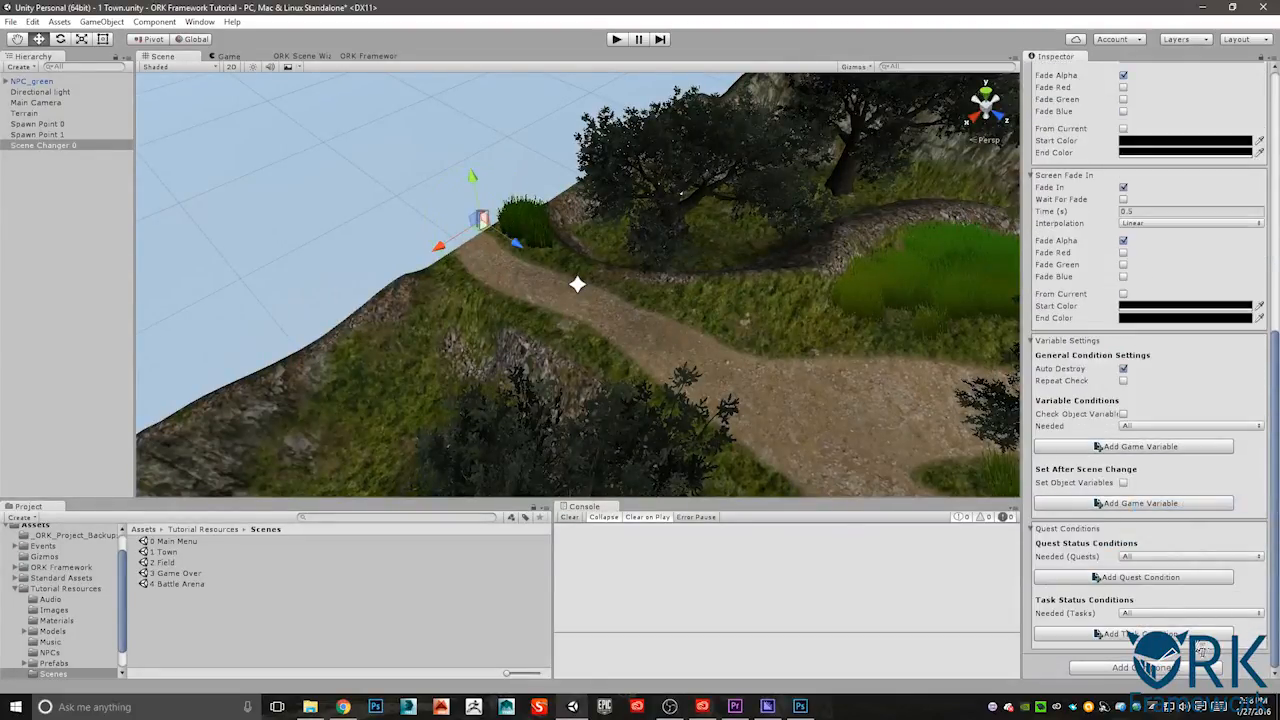
pyautogui.click(1160, 667)
pyautogui.click(1107, 518)
pyautogui.click(1108, 527)
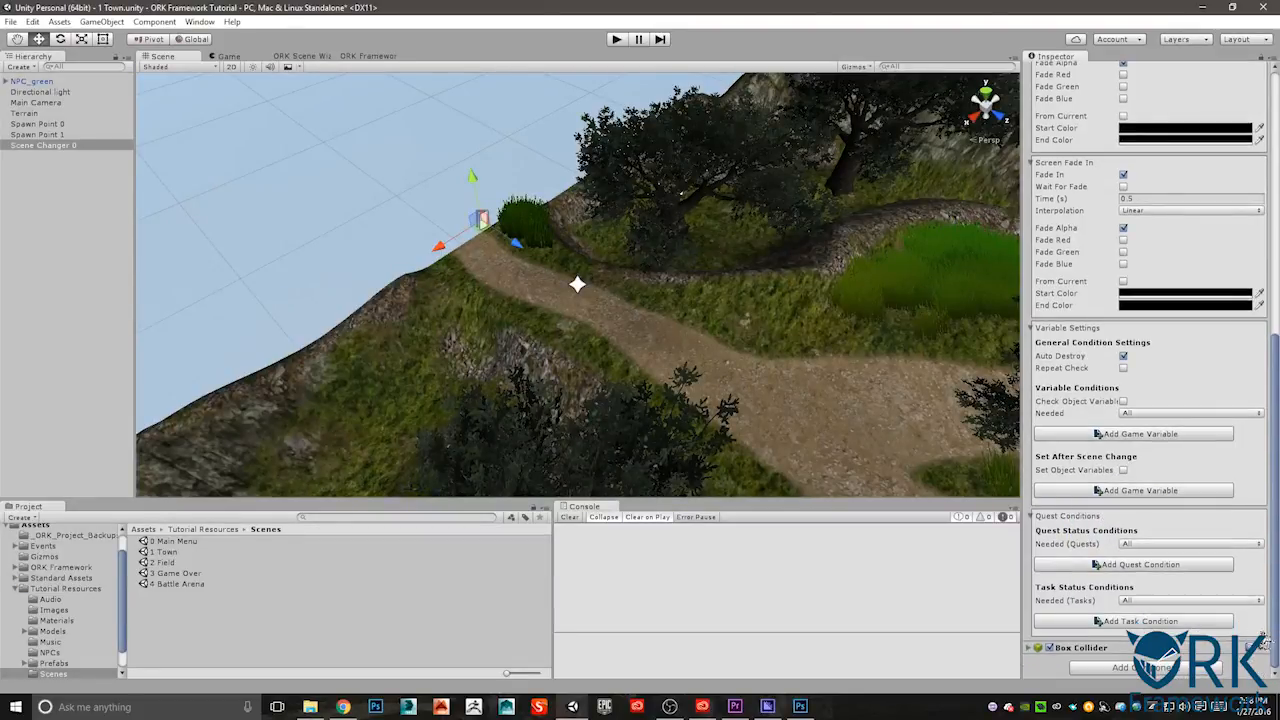
# - Move the Box Collider component above the Scene Changer script
pyautogui.click(1260, 648)
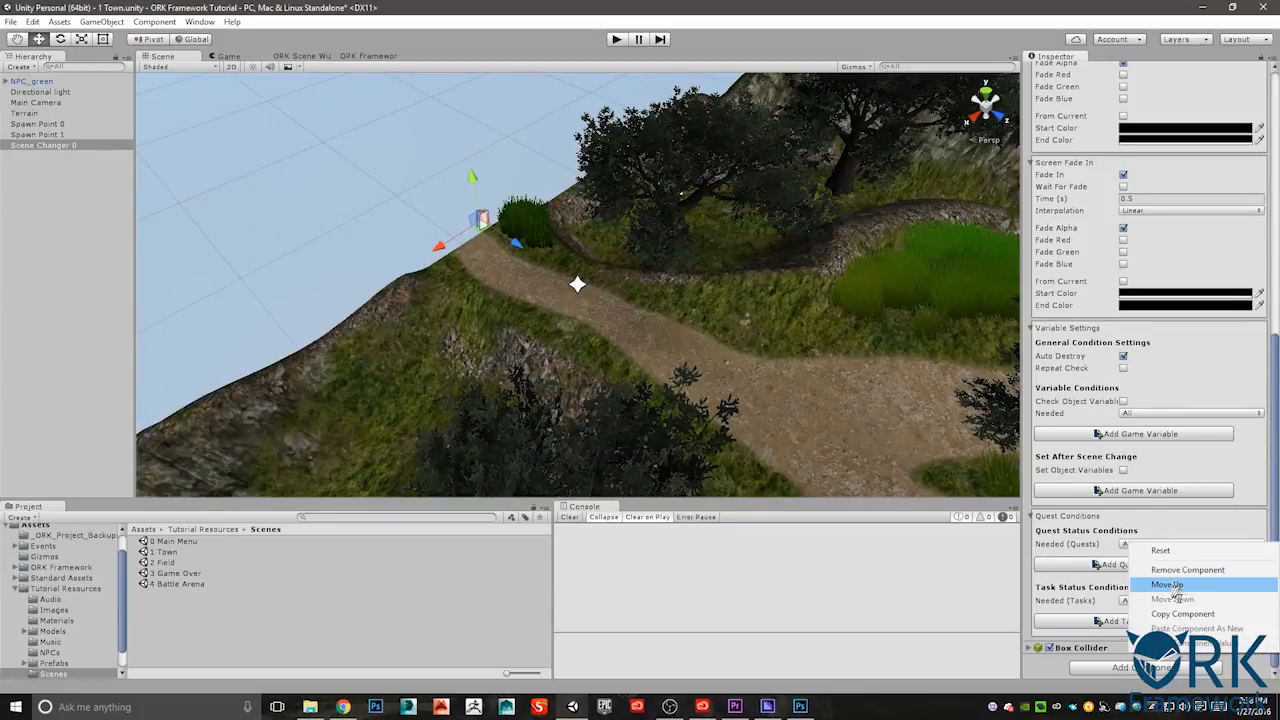
pyautogui.click(1167, 585)
pyautogui.scroll(10, 1180, 430)
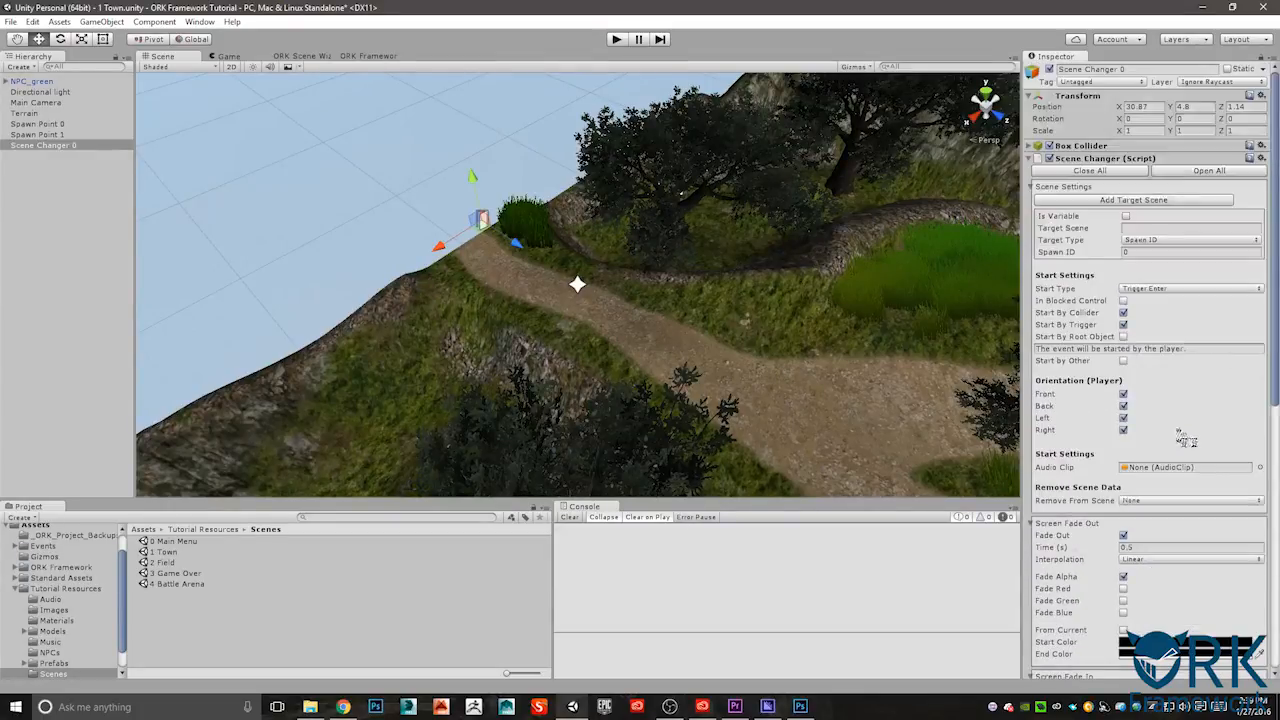
# - Resize the Box Collider across the path exit to about X -11.53 and Y -7.87
pyautogui.click(1033, 146)
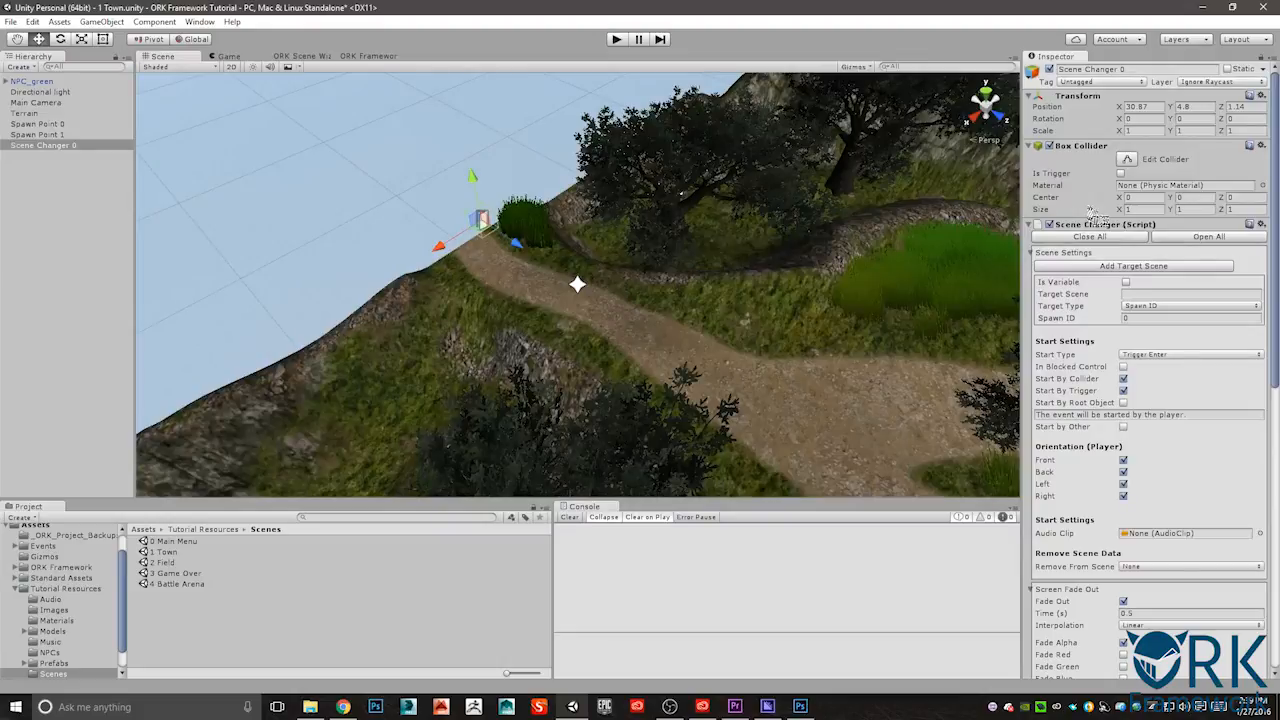
pyautogui.click(1128, 210)
pyautogui.moveTo(1109, 216); pyautogui.dragTo(856, 204)
pyautogui.moveTo(1176, 210); pyautogui.dragTo(970, 210)
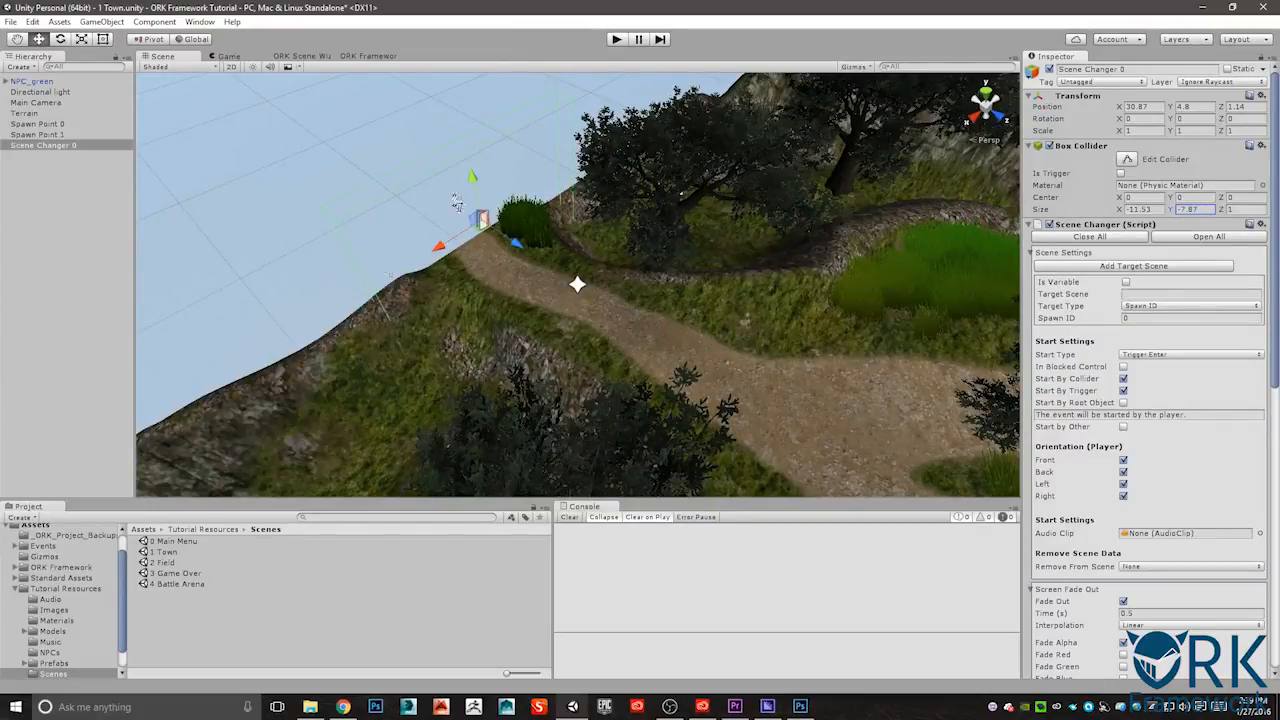
pyautogui.keyDown('alt'); pyautogui.moveTo(466, 306); pyautogui.dragTo(592, 229); pyautogui.keyUp('alt')
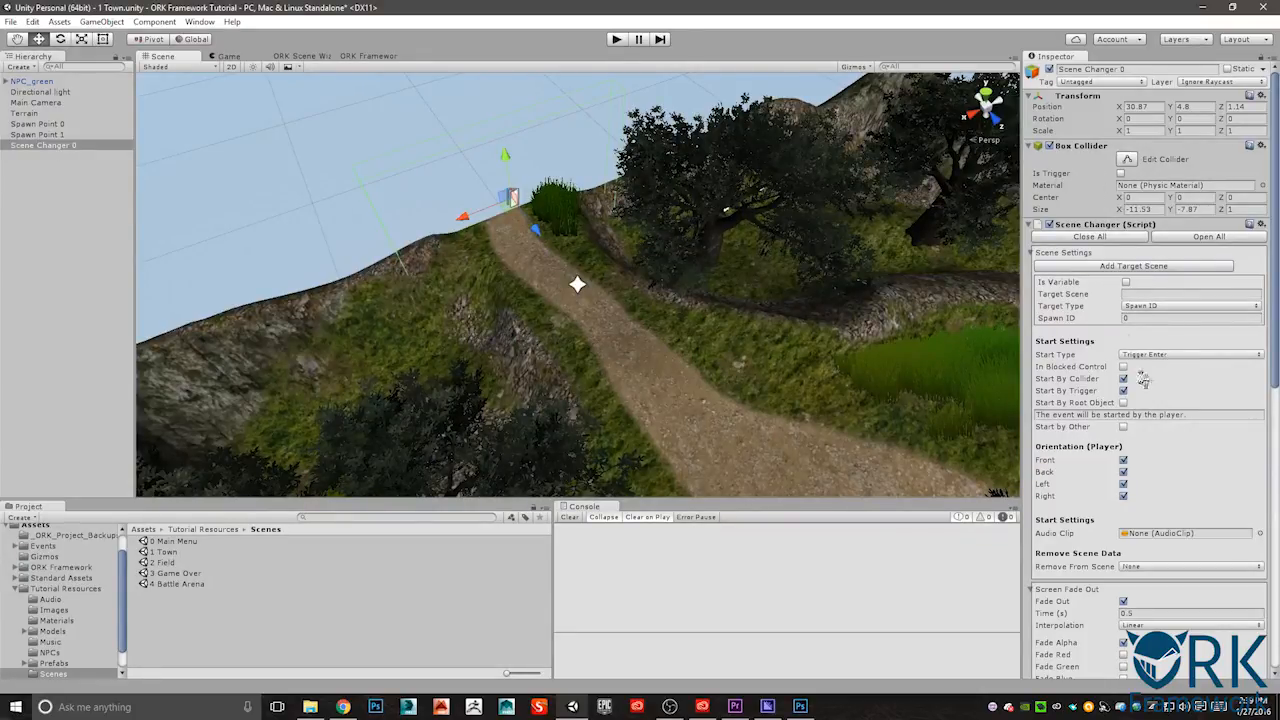
# - Try adding extra target scenes to the scene changer and remove them again
pyautogui.click(1131, 268)
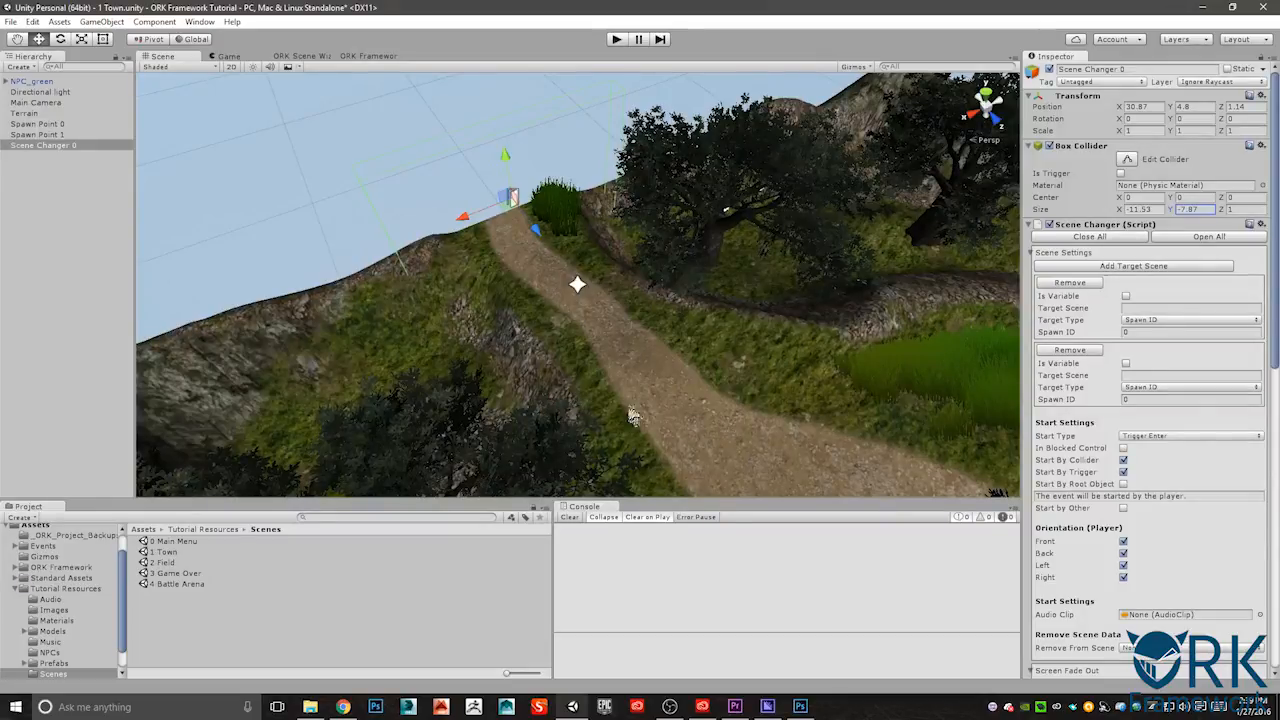
pyautogui.click(1100, 268)
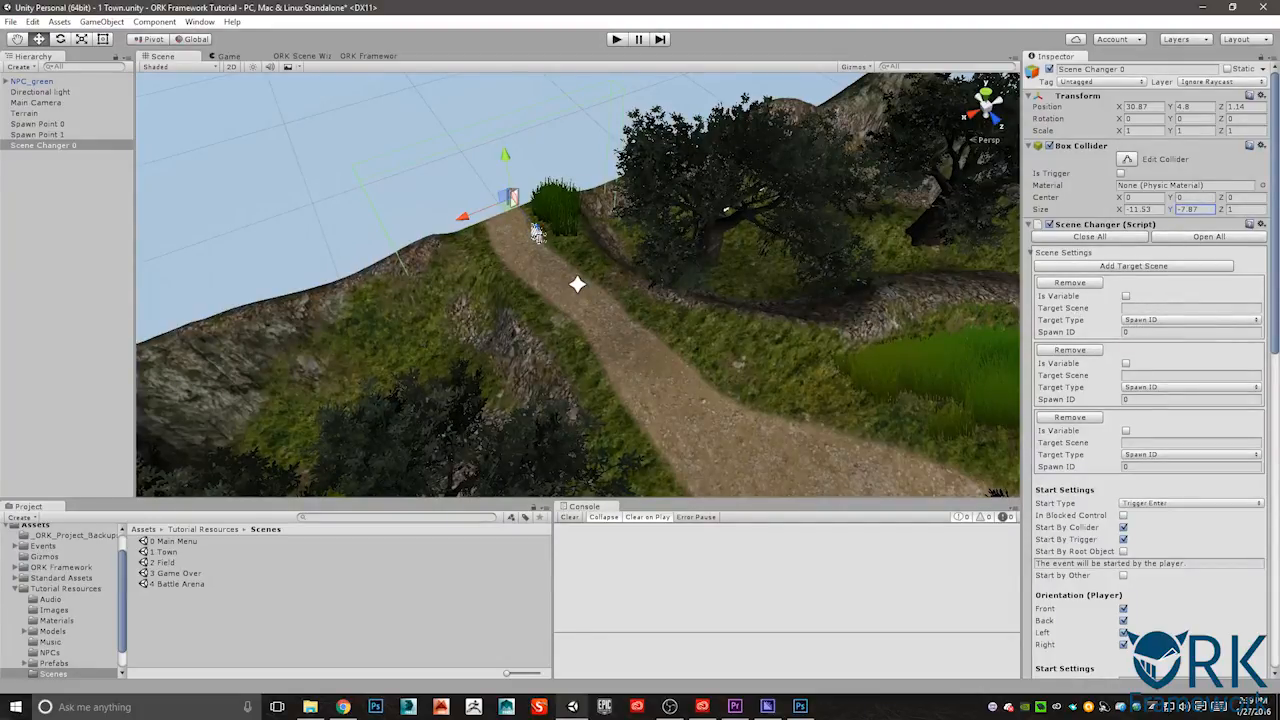
pyautogui.click(1071, 286)
pyautogui.click(1070, 284)
# - Set the scene changer's target scene to 2 Field and check the spawn IDs of both town spawn points
pyautogui.click(1126, 293)
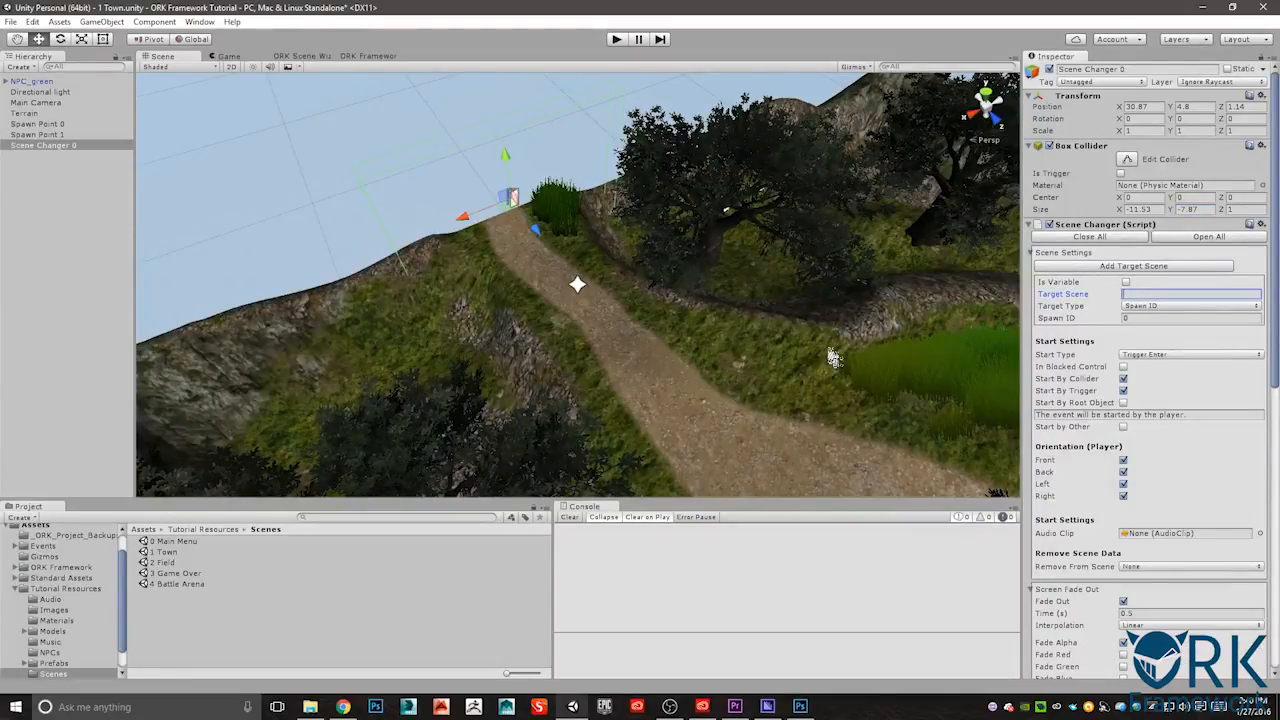
pyautogui.write('2 Field')
pyautogui.click(52, 135)
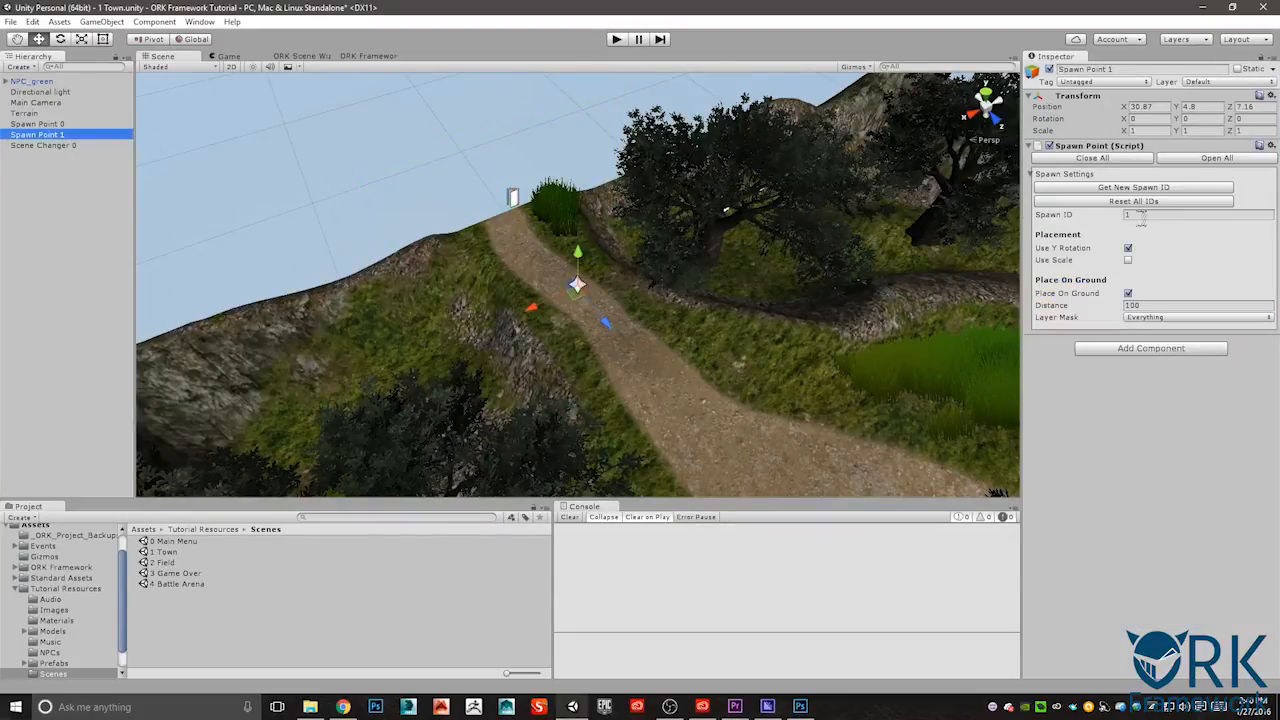
pyautogui.click(60, 124)
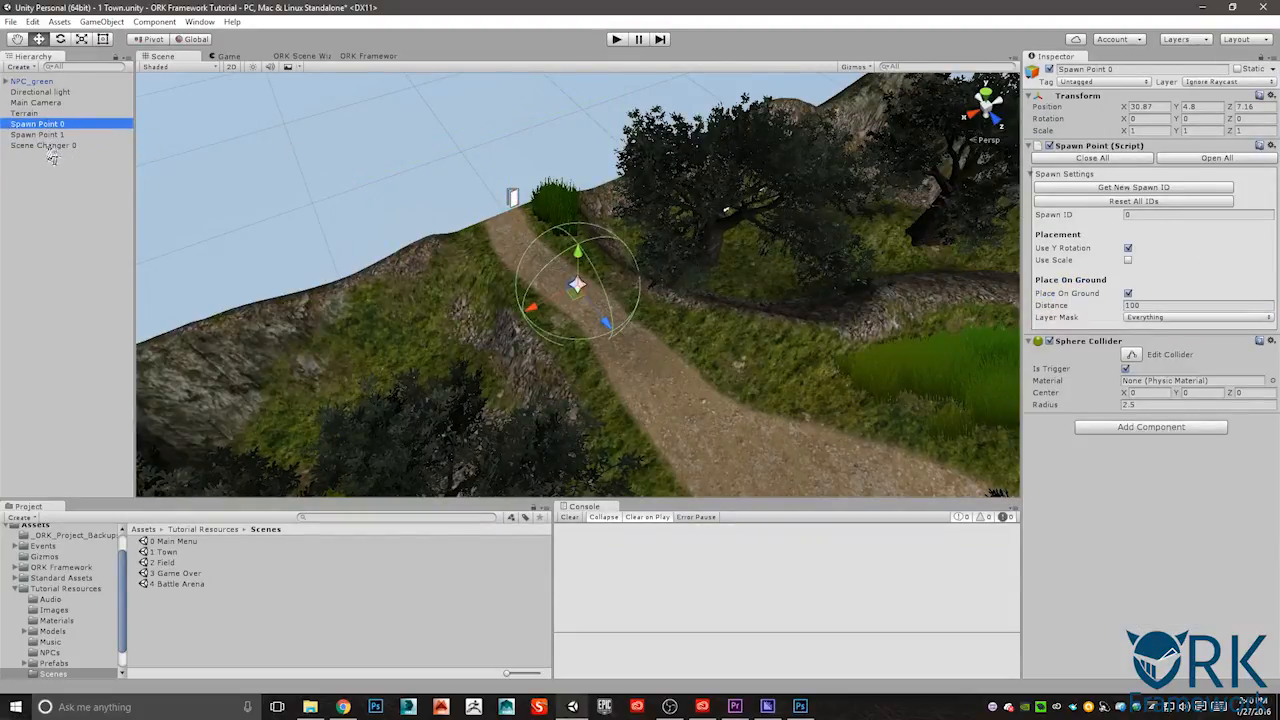
pyautogui.click(50, 146)
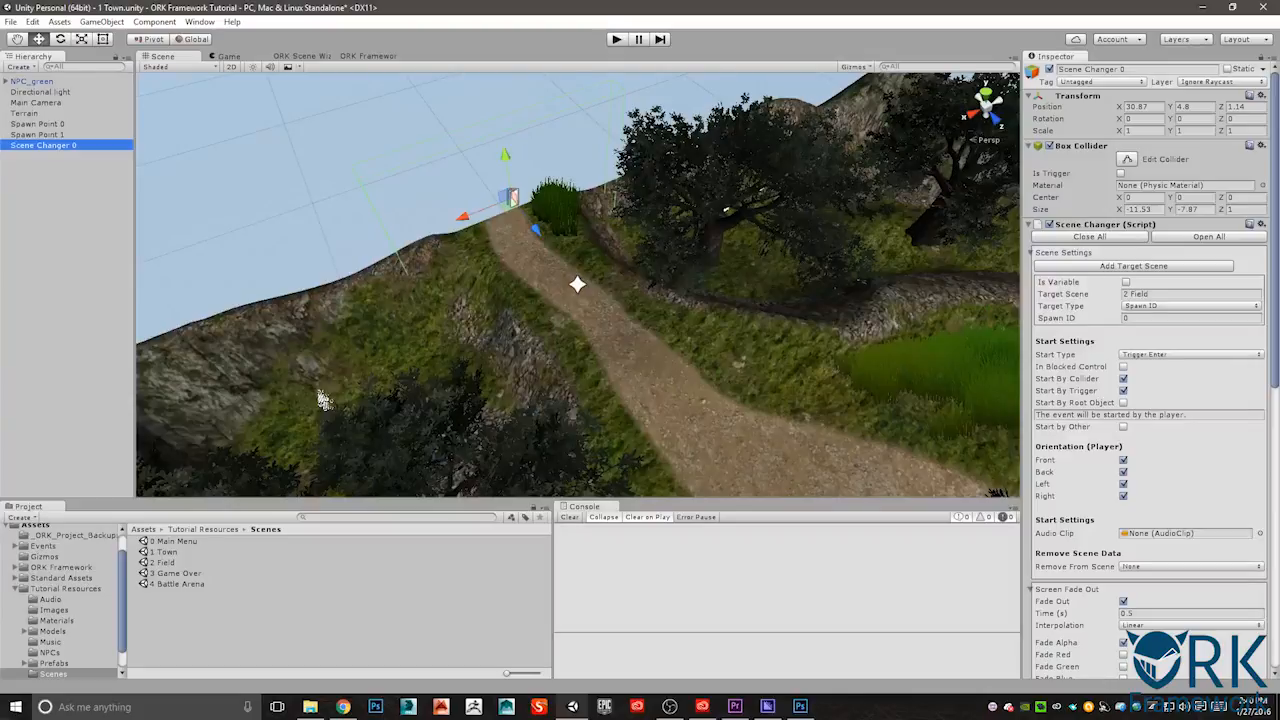
# - Open the 2 Field scene and create a spawn point near its main camera
pyautogui.doubleClick(166, 562)
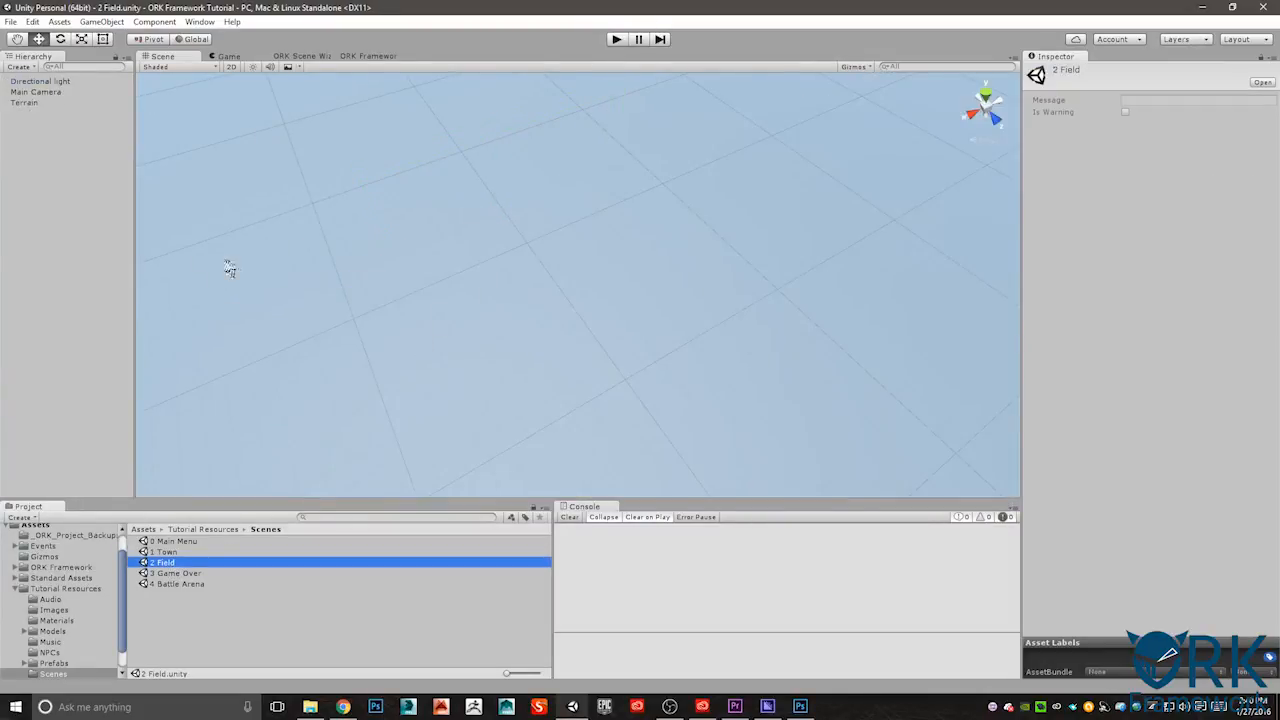
pyautogui.doubleClick(32, 92)
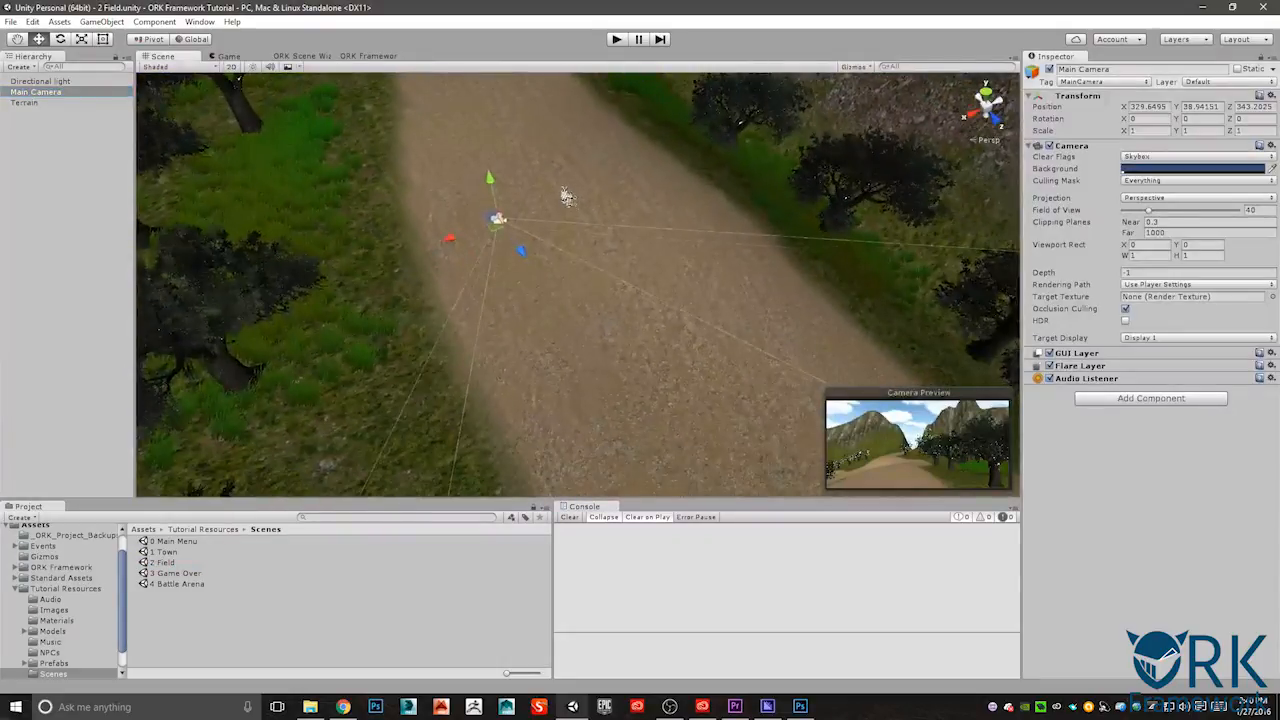
pyautogui.click(299, 57)
pyautogui.click(190, 86)
pyautogui.click(188, 113)
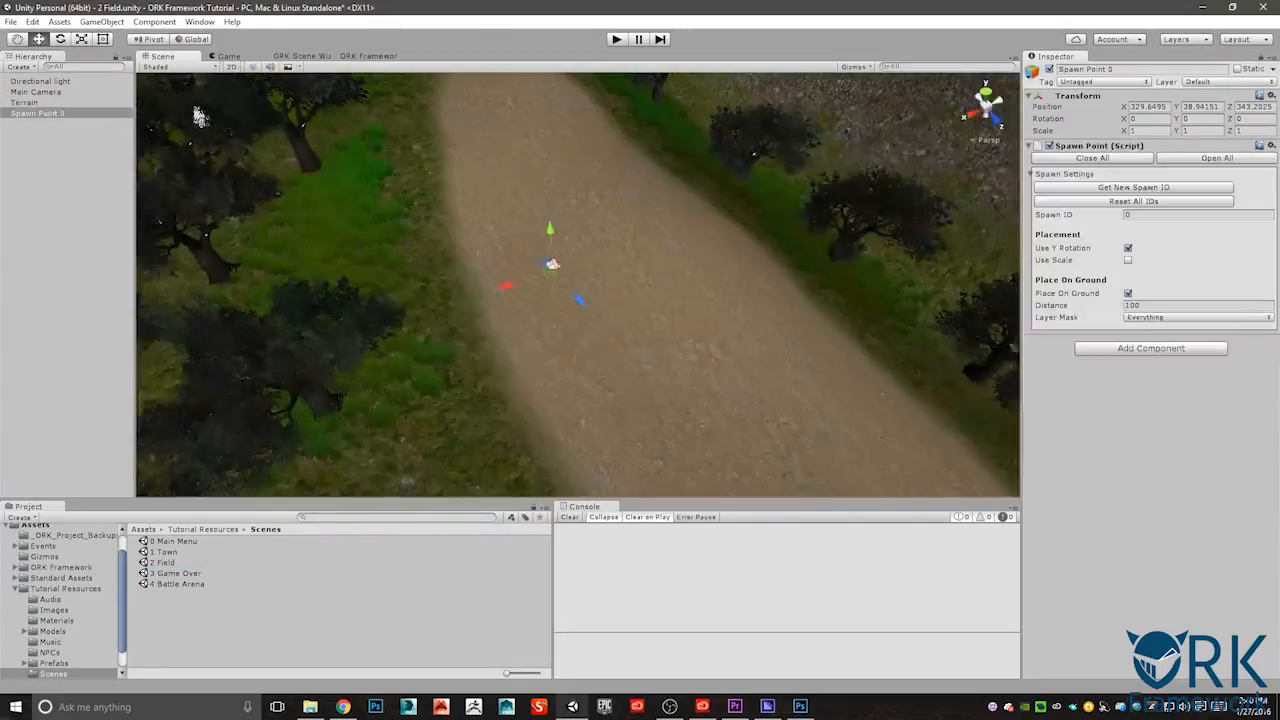
# - Move the field spawn point into the narrow gorge at about X 325.48, Y 33.47, Z 479.75 and set its Y rotation to 180
pyautogui.moveTo(751, 417); pyautogui.dragTo(654, 286, button='middle')
pyautogui.scroll(-8, 637, 277)
pyautogui.keyDown('alt'); pyautogui.moveTo(665, 317); pyautogui.dragTo(846, 345); pyautogui.keyUp('alt')
pyautogui.moveTo(846, 345); pyautogui.dragTo(512, 356, button='middle')
pyautogui.scroll(-12, 509, 359)
pyautogui.moveTo(636, 341); pyautogui.dragTo(506, 318, button='middle')
pyautogui.moveTo(265, 275); pyautogui.dragTo(592, 353)
pyautogui.press('f')
pyautogui.keyDown('alt'); pyautogui.moveTo(503, 434); pyautogui.dragTo(540, 452); pyautogui.keyUp('alt')
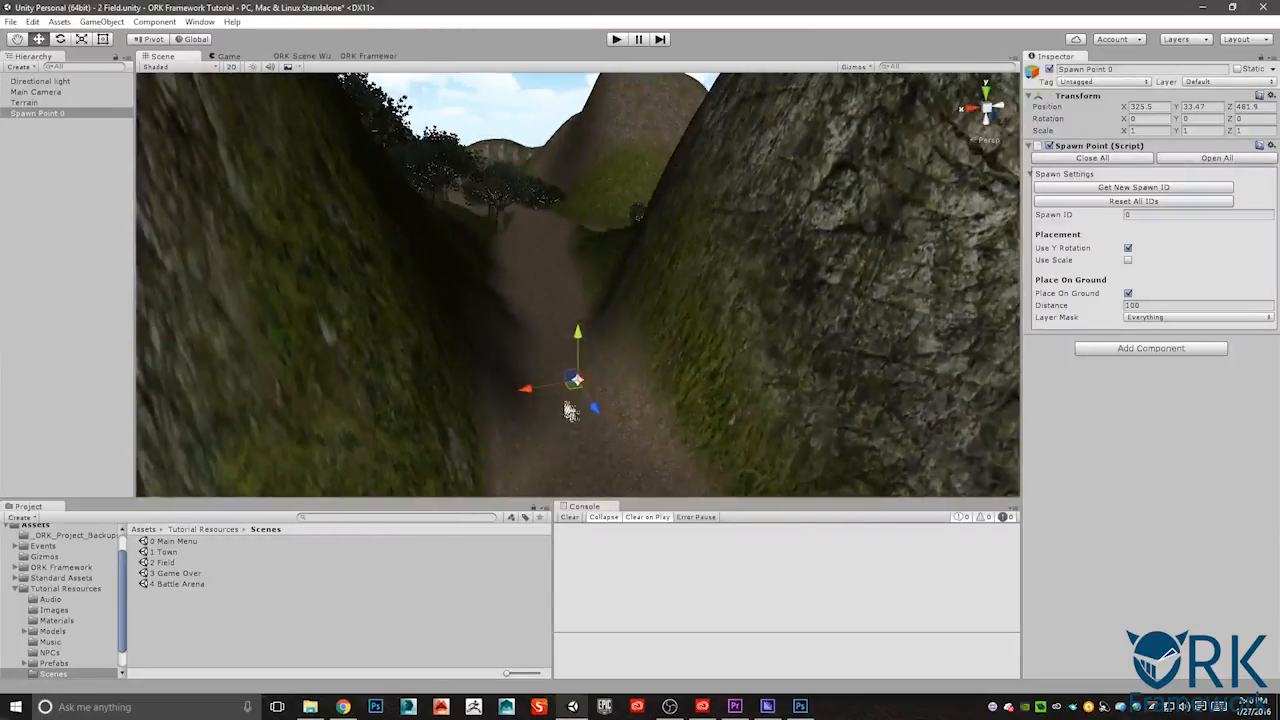
pyautogui.moveTo(595, 408); pyautogui.dragTo(583, 388)
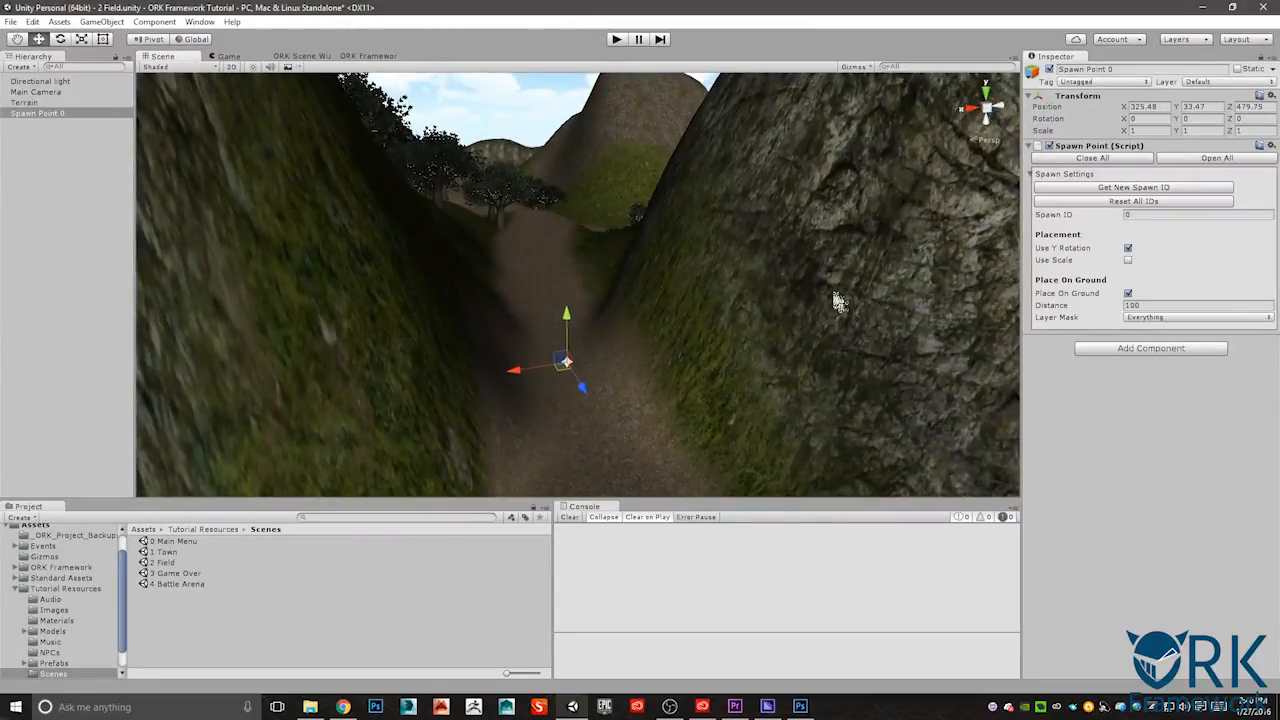
pyautogui.click(1198, 119)
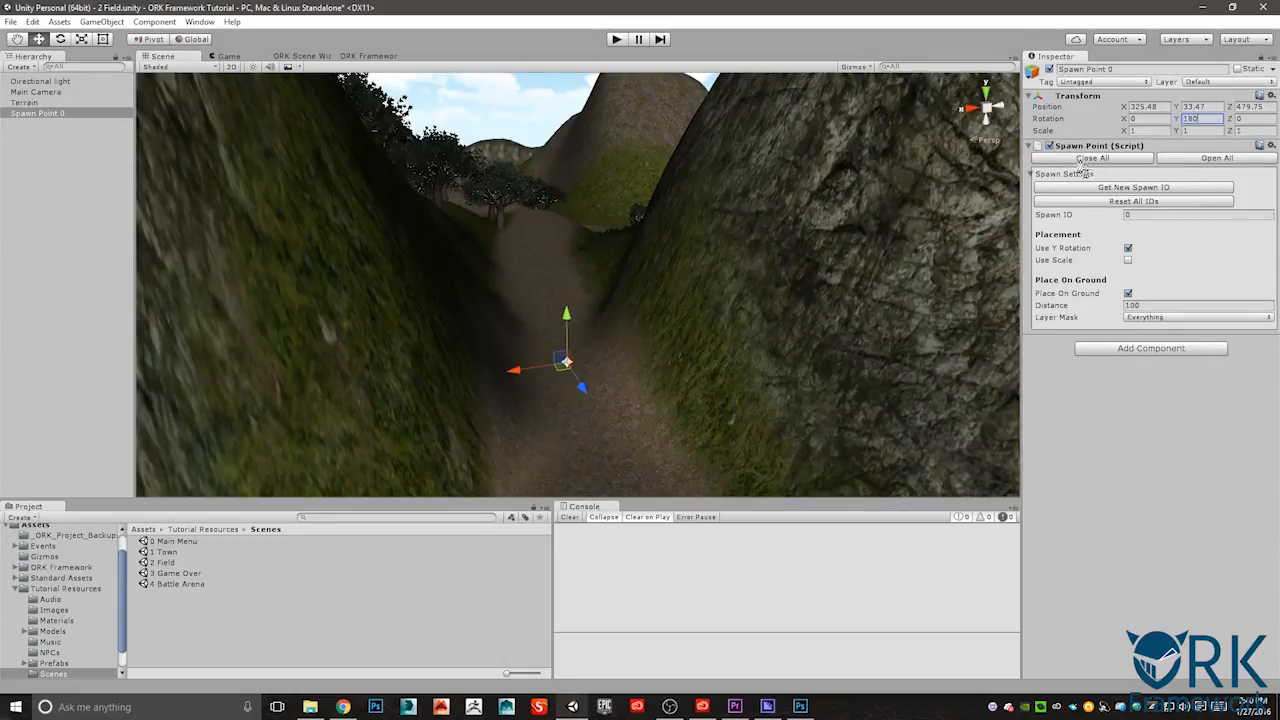
pyautogui.keyDown('alt'); pyautogui.moveTo(589, 423); pyautogui.dragTo(990, 405); pyautogui.keyUp('alt')
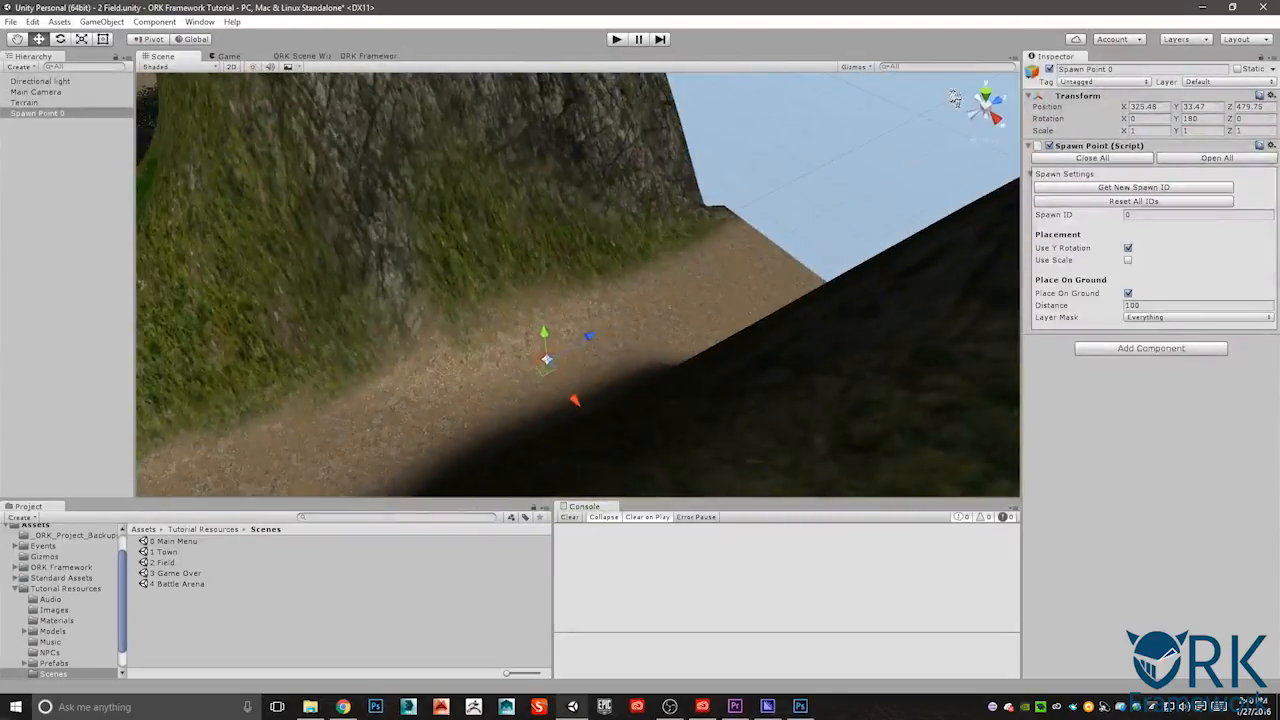
# - Create a scene changer in the gorge behind the field spawn point, at about X 325.48, Y 33.47, Z 489.12
pyautogui.keyDown('alt'); pyautogui.moveTo(840, 178); pyautogui.dragTo(567, 372); pyautogui.keyUp('alt')
pyautogui.keyDown('alt'); pyautogui.moveTo(705, 408); pyautogui.dragTo(598, 342); pyautogui.keyUp('alt')
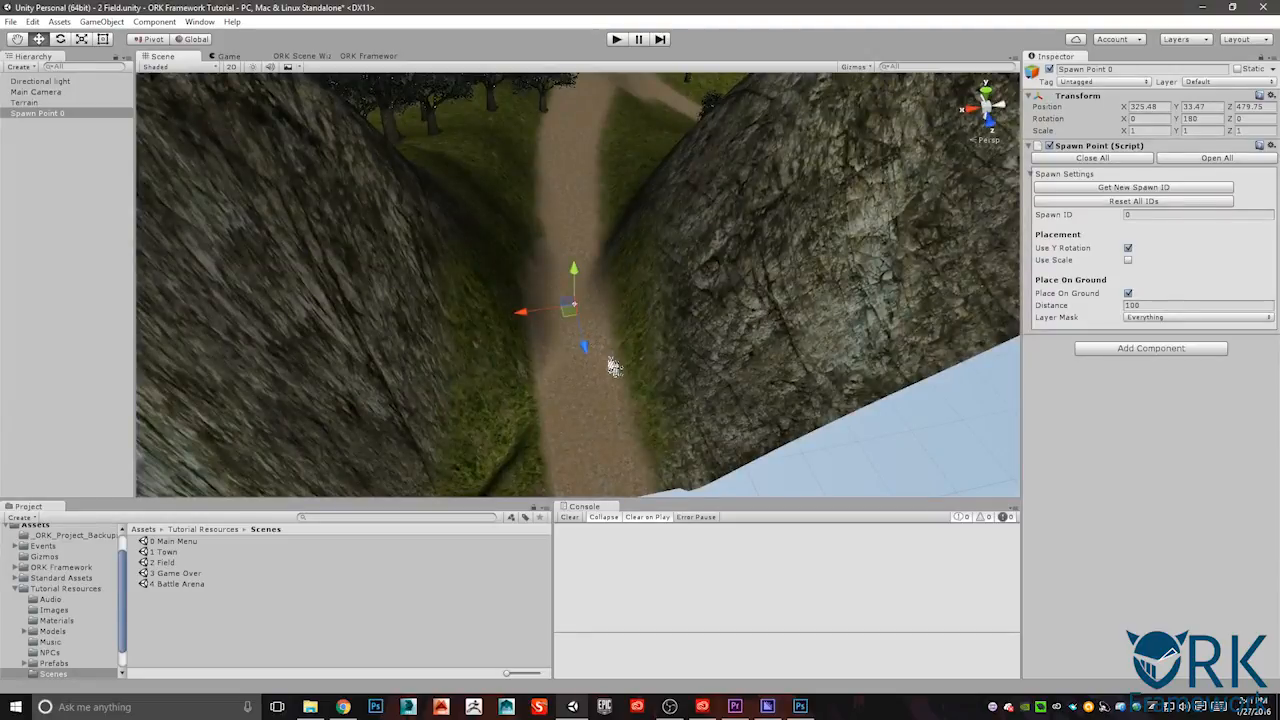
pyautogui.keyDown('alt'); pyautogui.moveTo(586, 340); pyautogui.dragTo(640, 360); pyautogui.keyUp('alt')
pyautogui.keyDown('alt'); pyautogui.moveTo(580, 256); pyautogui.dragTo(523, 178); pyautogui.keyUp('alt')
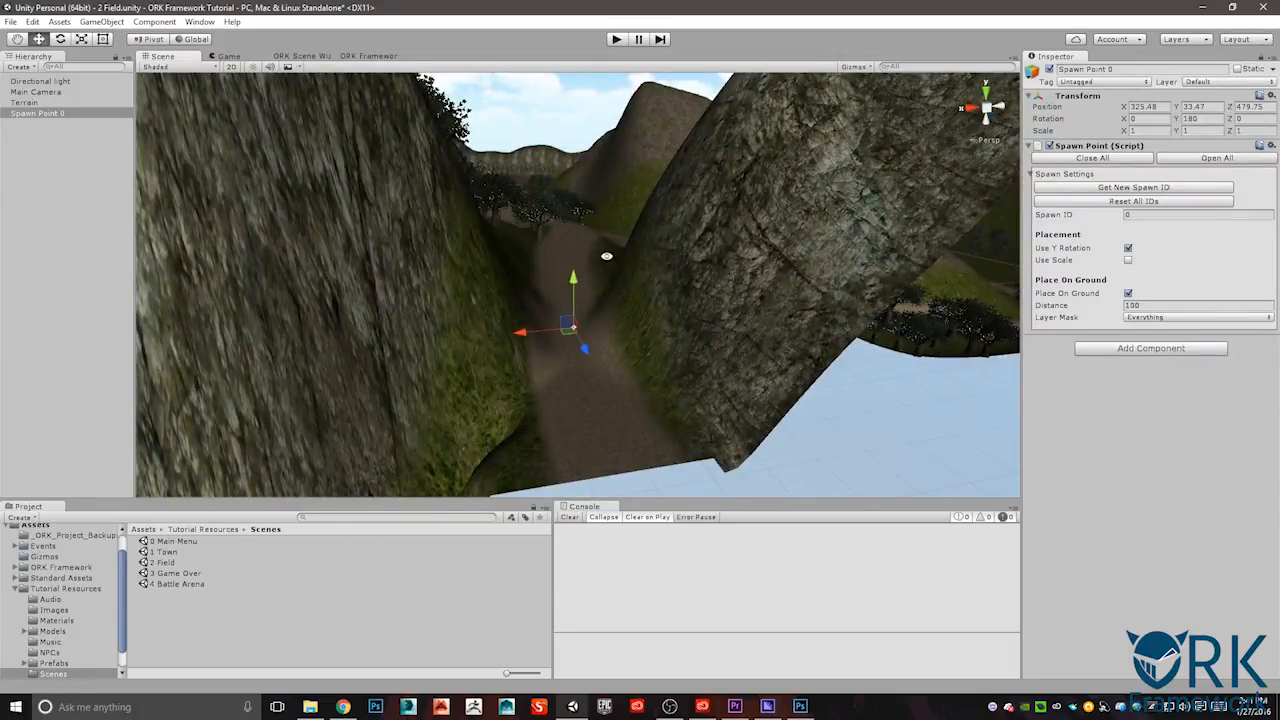
pyautogui.keyDown('alt'); pyautogui.moveTo(632, 244); pyautogui.dragTo(640, 215); pyautogui.keyUp('alt')
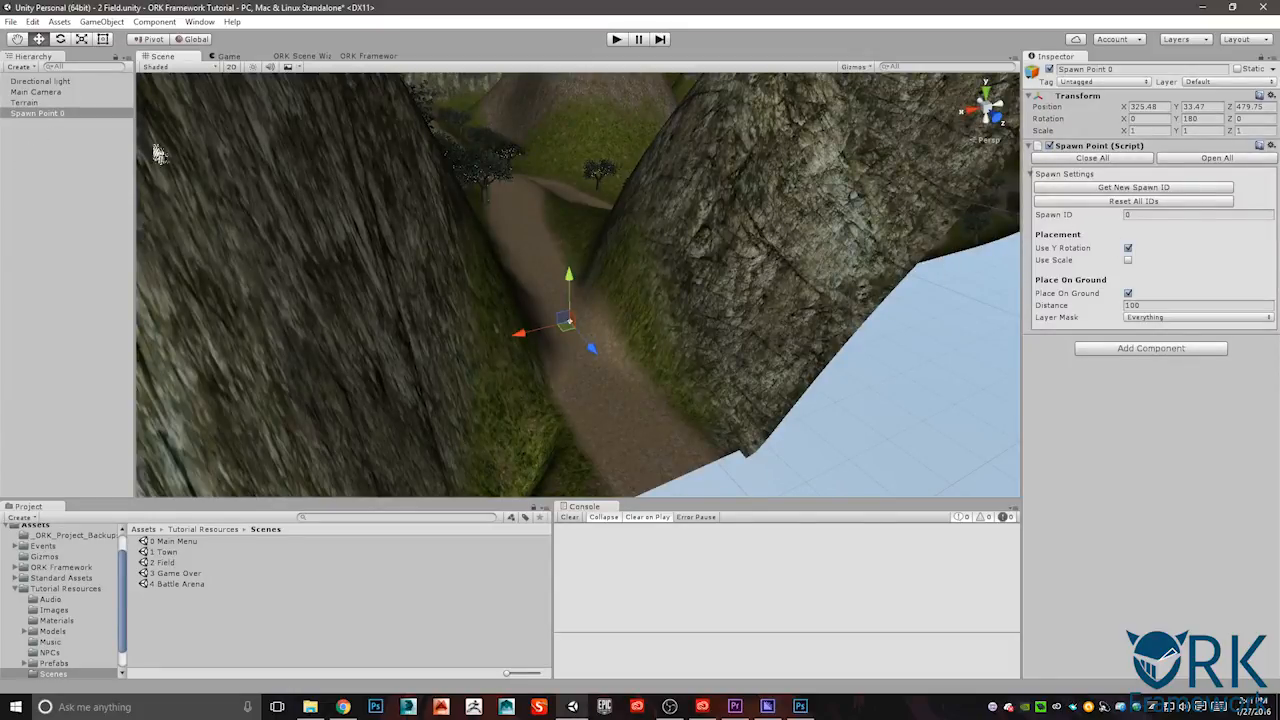
pyautogui.click(305, 57)
pyautogui.click(195, 71)
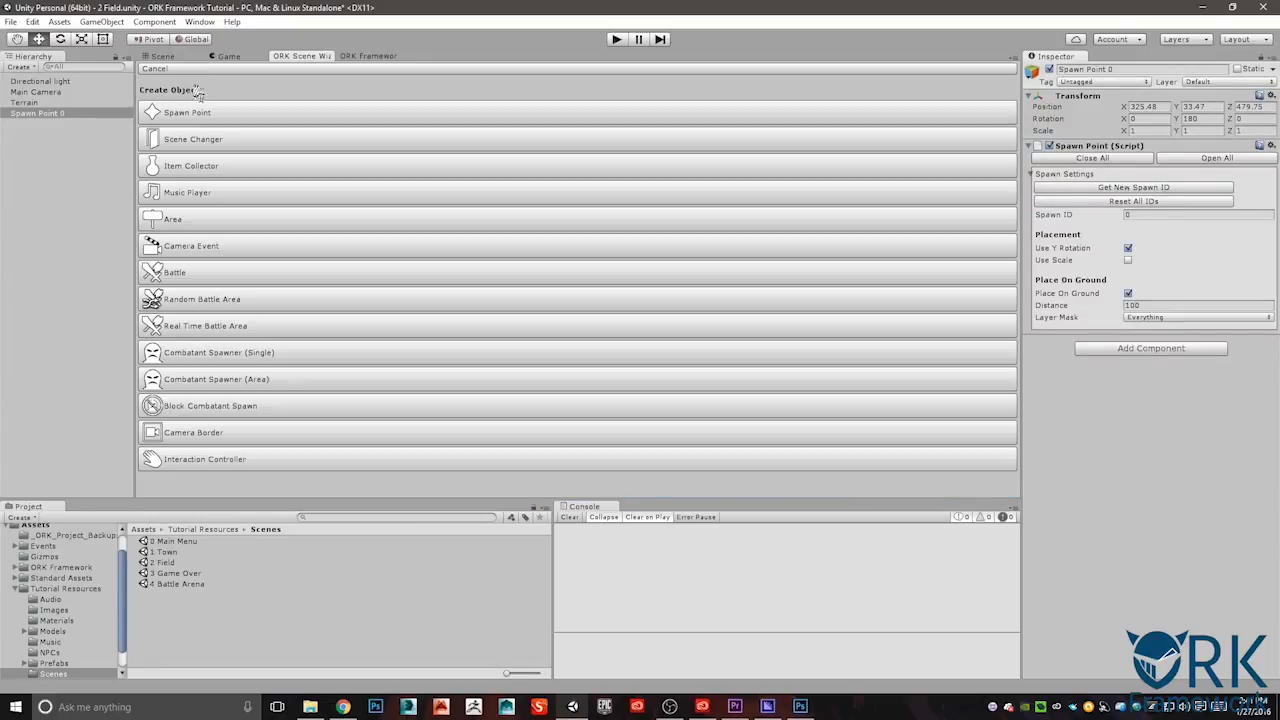
pyautogui.click(208, 147)
pyautogui.moveTo(605, 312); pyautogui.dragTo(609, 351)
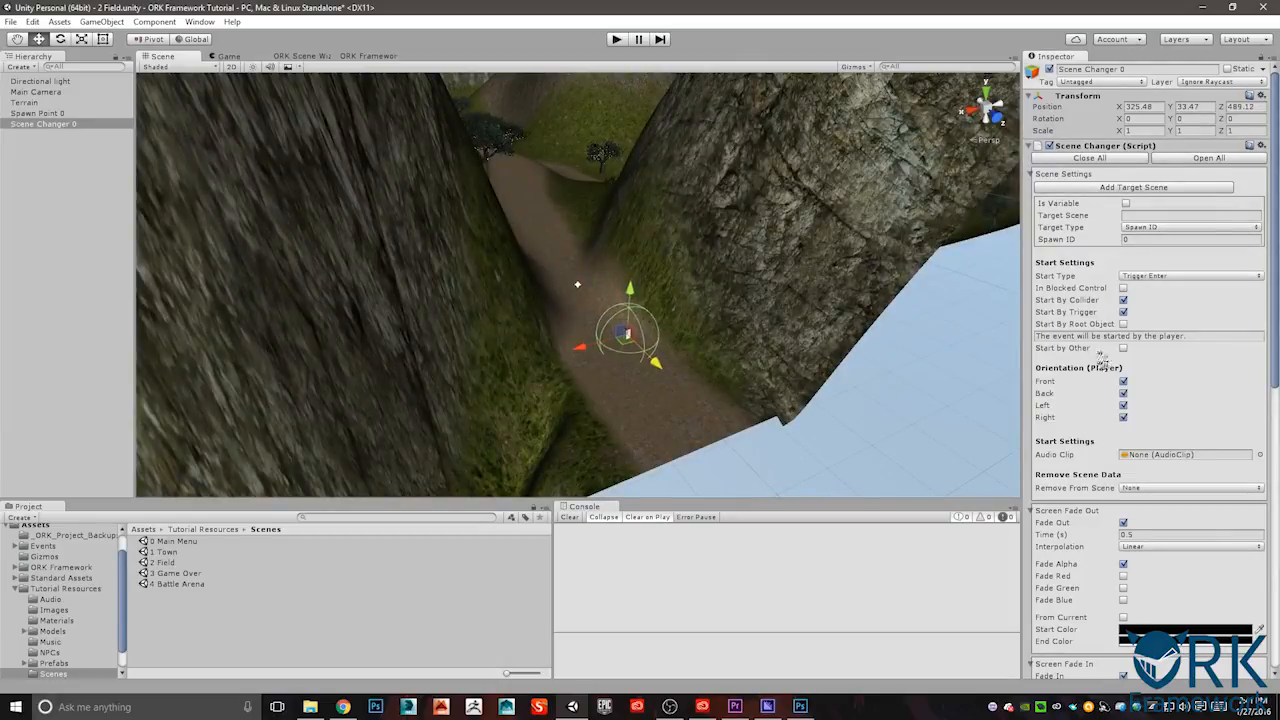
# - Replace the scene changer's Sphere Collider with a Box Collider and move it above the Scene Changer script
pyautogui.scroll(-5, 1190, 617)
pyautogui.scroll(-6, 1190, 617)
pyautogui.click(1252, 582)
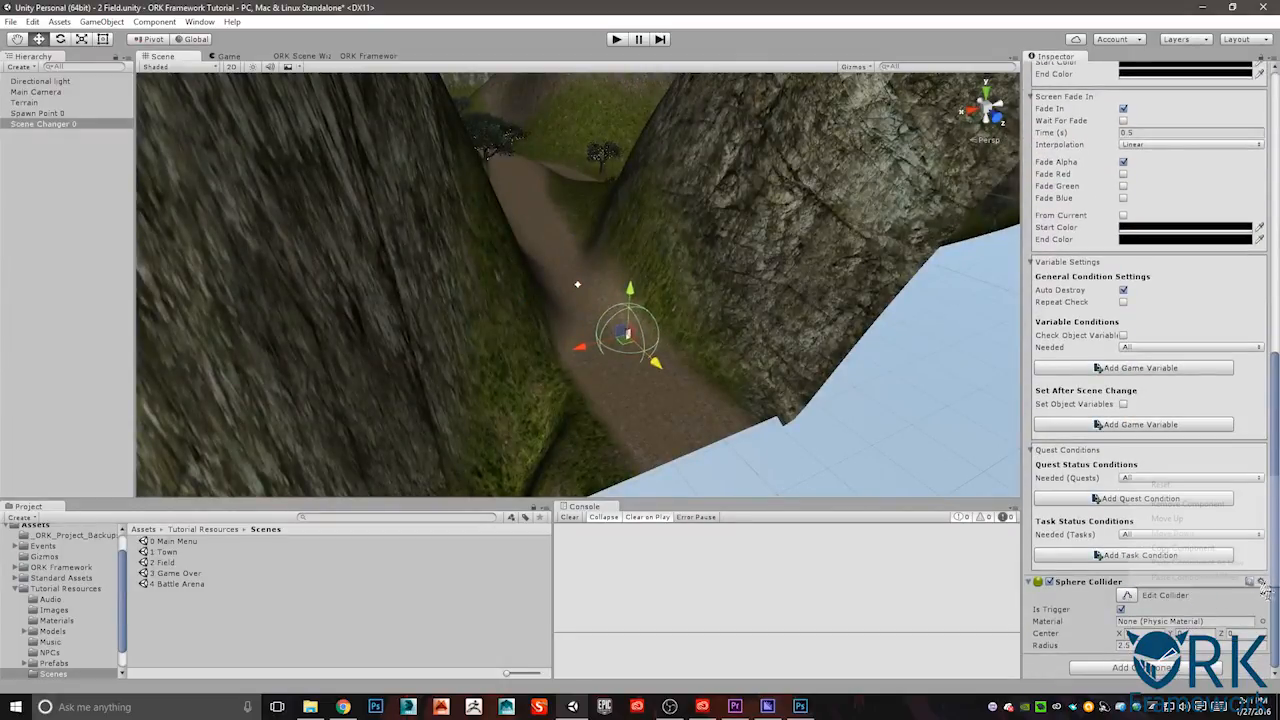
pyautogui.click(1187, 504)
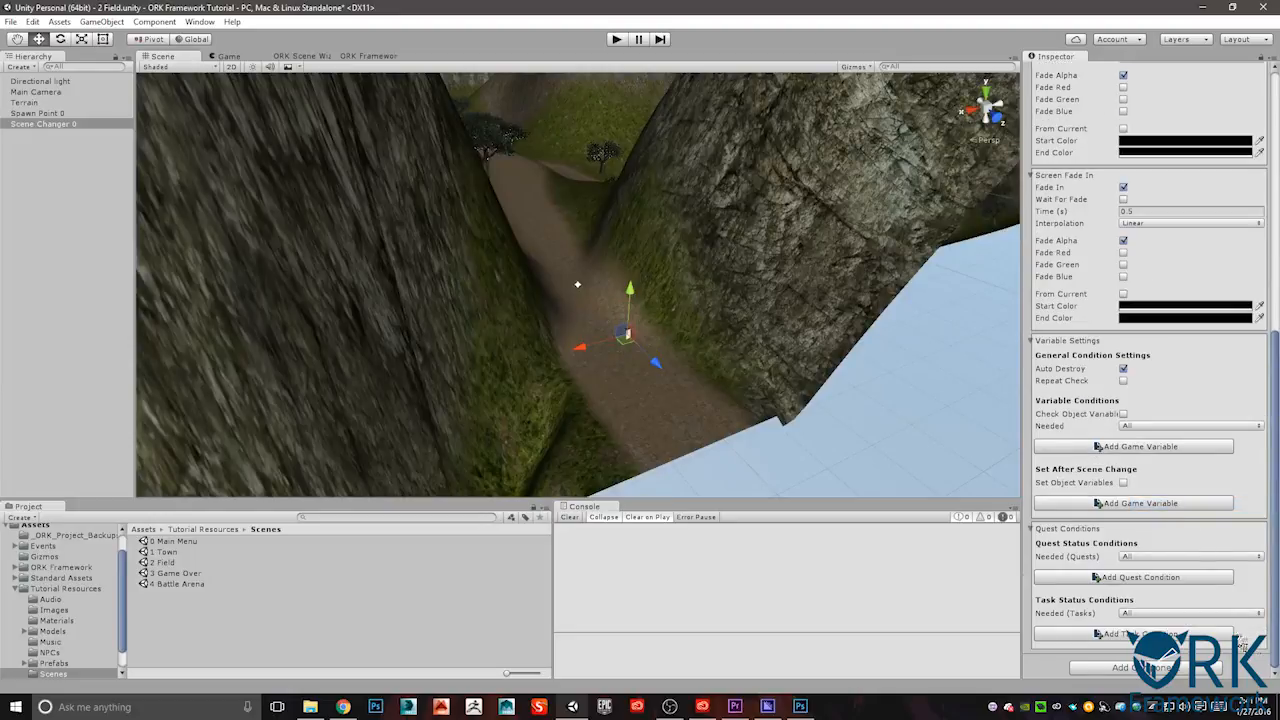
pyautogui.click(1204, 668)
pyautogui.click(1150, 517)
pyautogui.click(1125, 520)
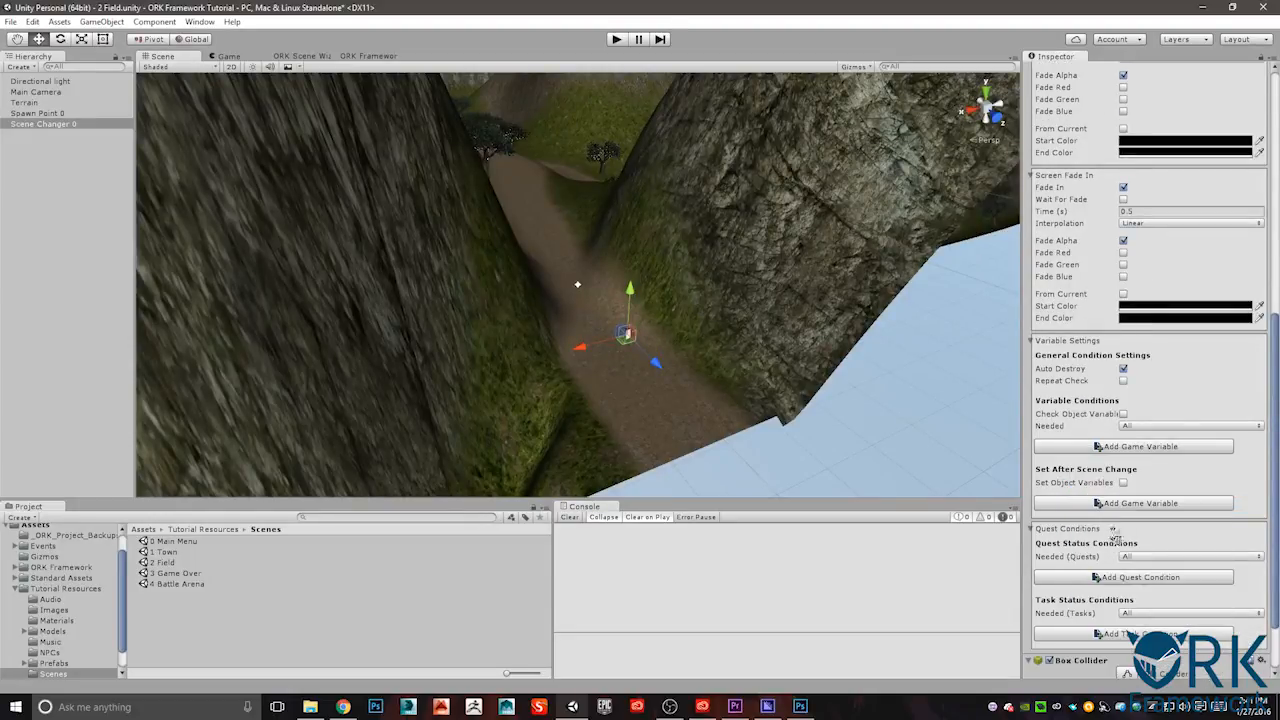
pyautogui.click(1261, 663)
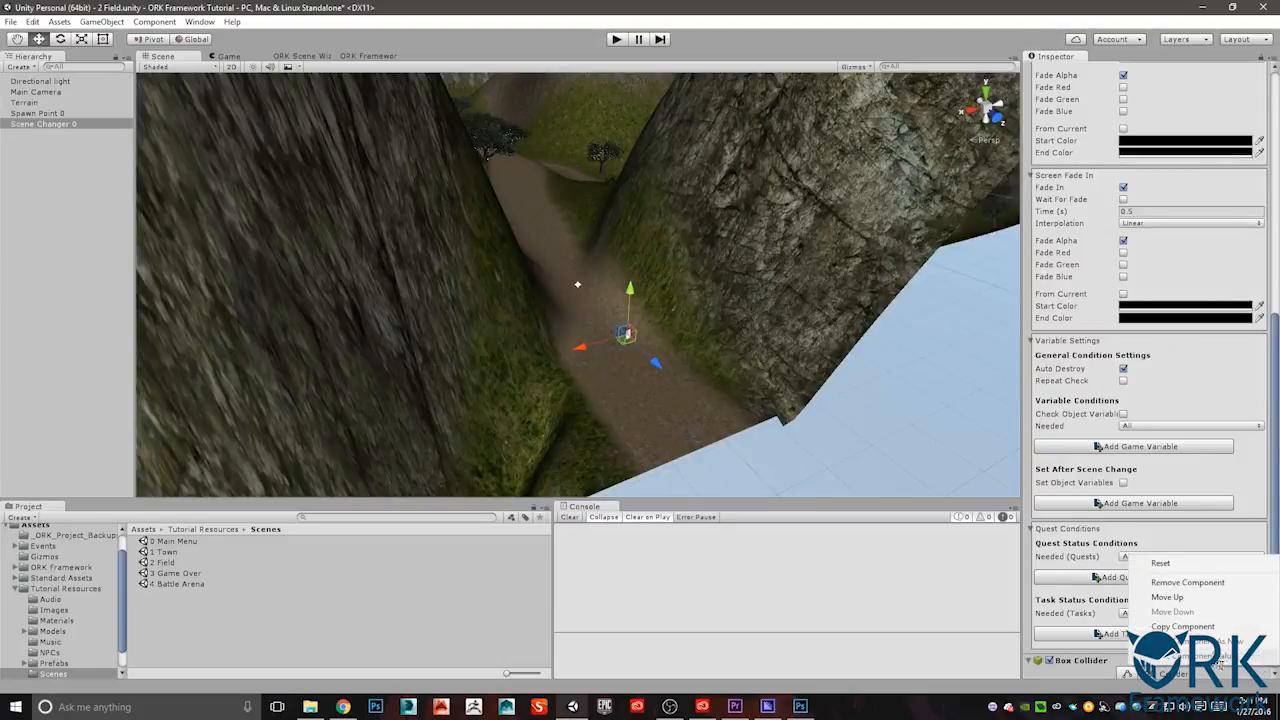
pyautogui.click(1167, 597)
pyautogui.scroll(10, 1172, 330)
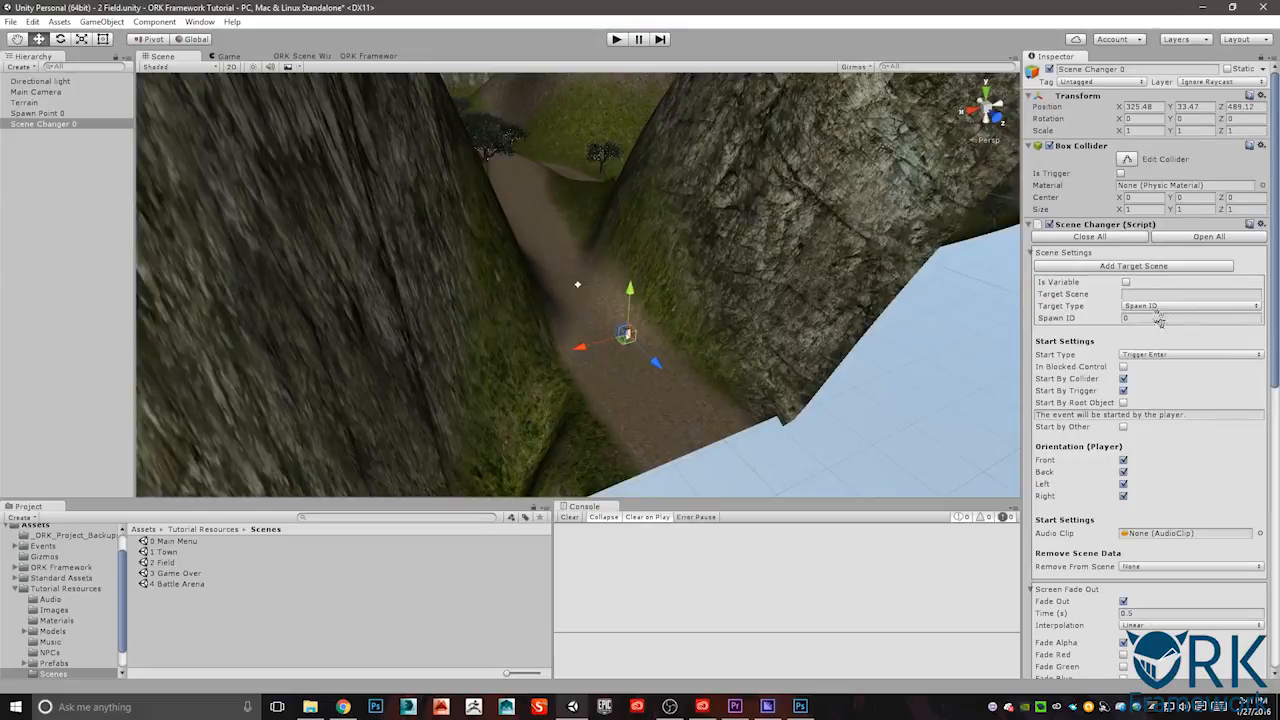
# - Size the box collider to about X 28.33 and Y 32.85, and set the scene changer's target to 1 Town with spawn ID 1
pyautogui.moveTo(1122, 210); pyautogui.dragTo(620, 203)
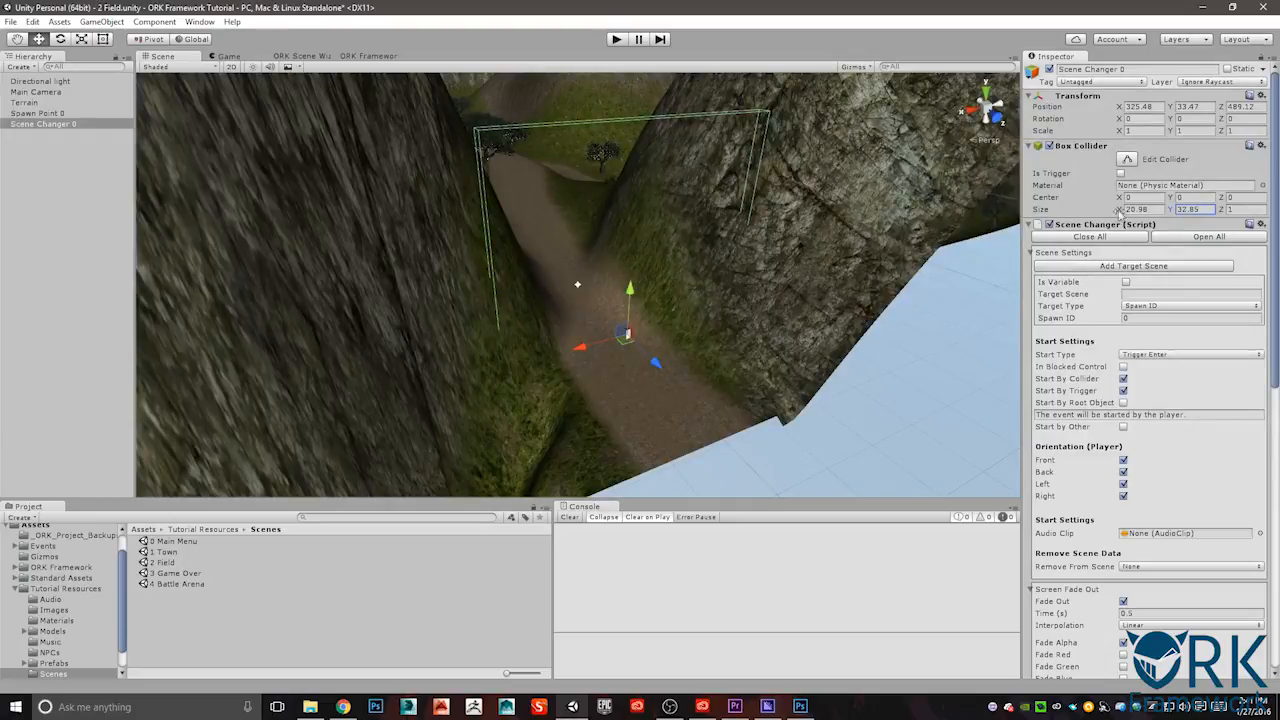
pyautogui.moveTo(1122, 212); pyautogui.dragTo(22, 228)
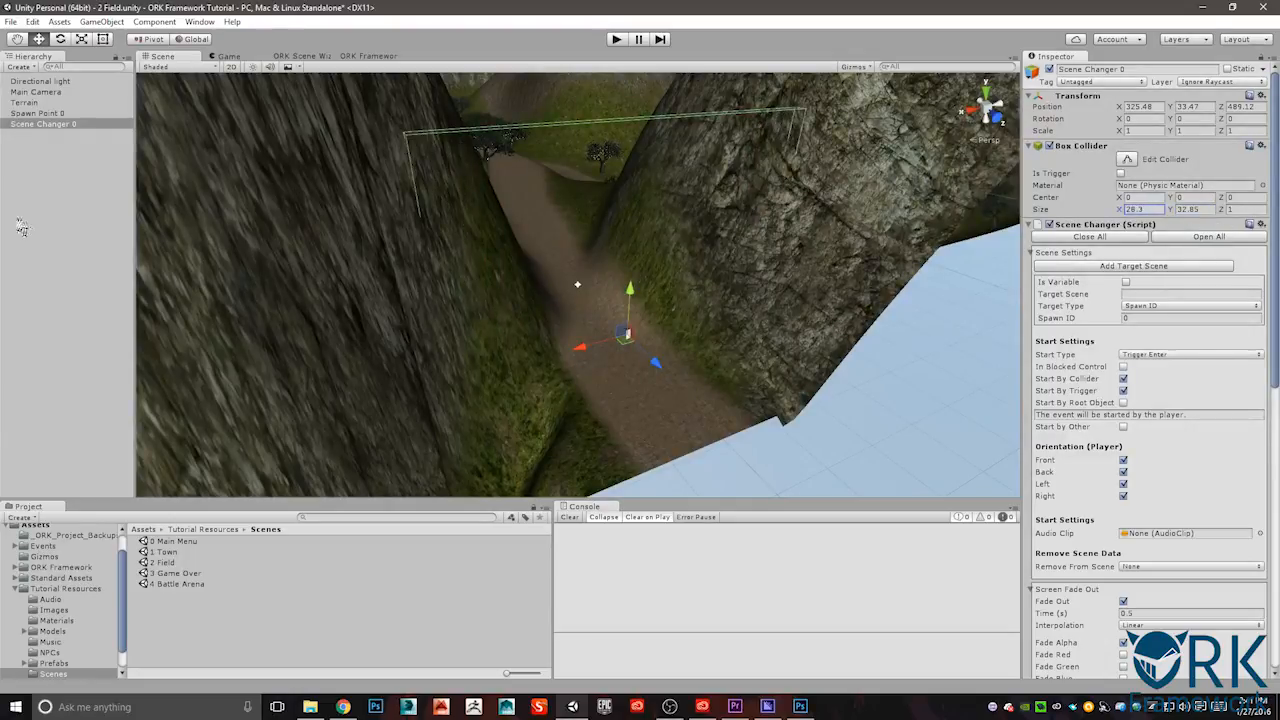
pyautogui.click(1180, 293)
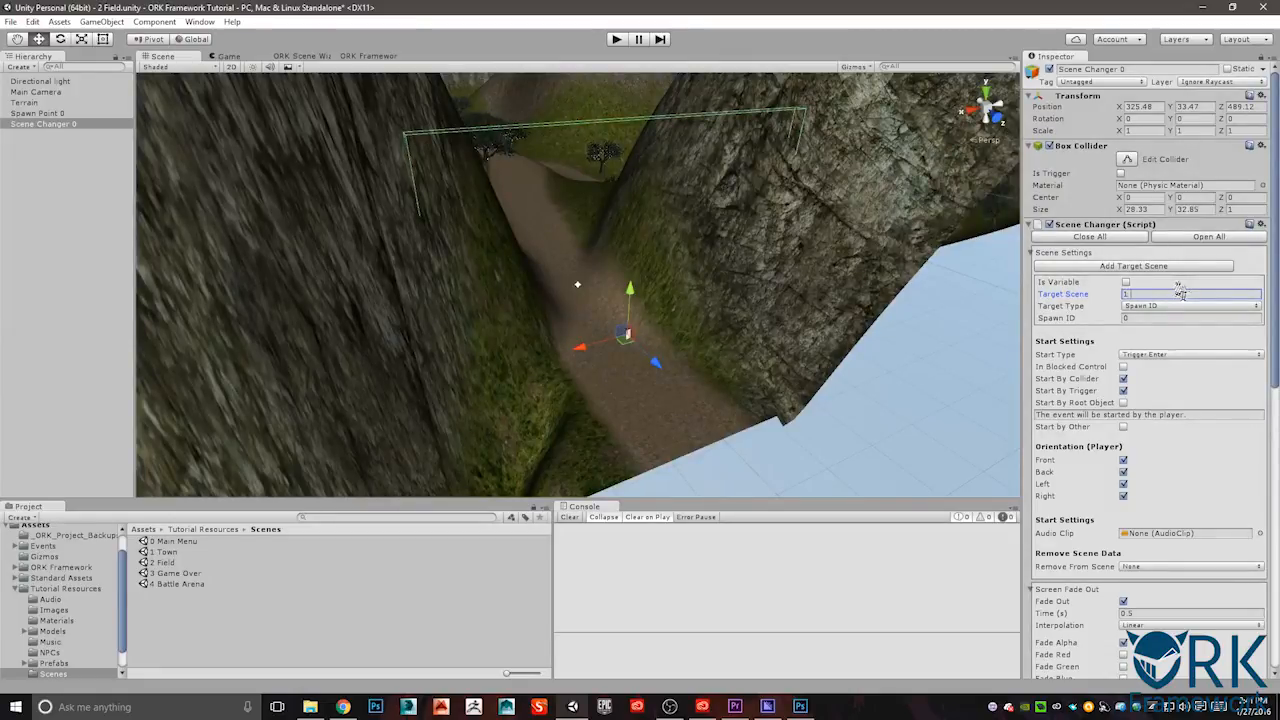
pyautogui.click(1146, 318)
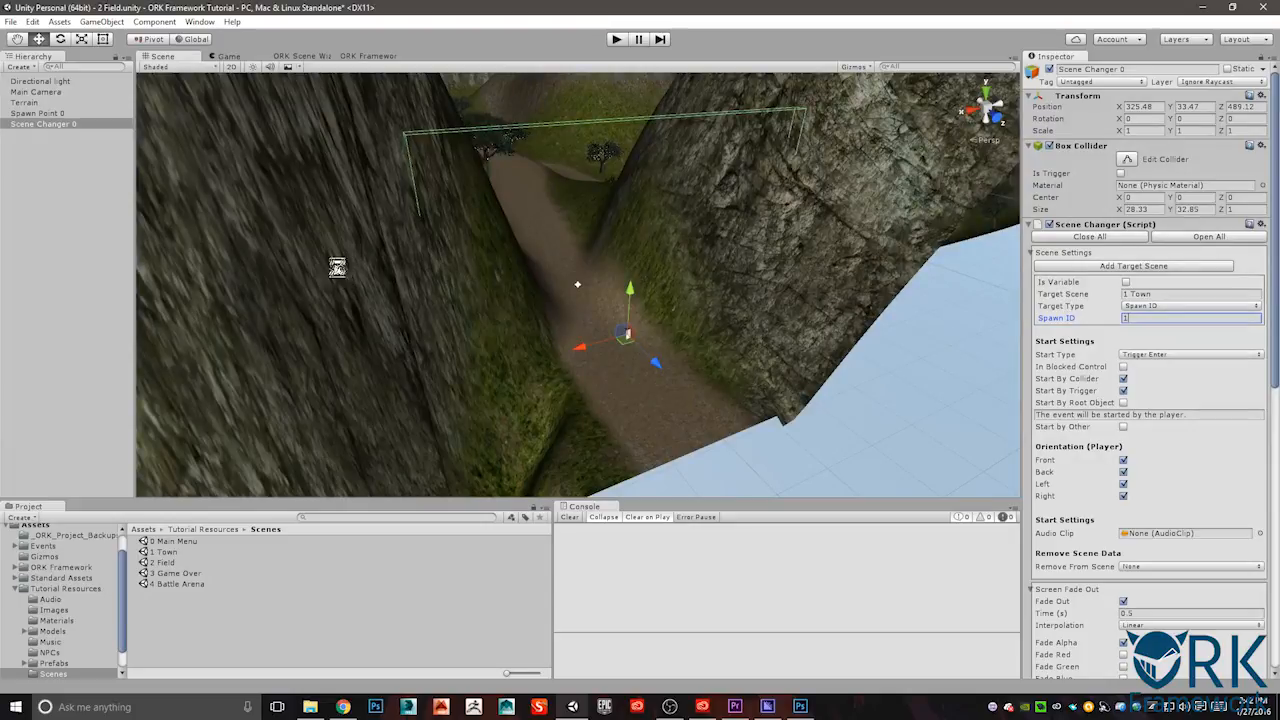
# - Open the 1 Town scene and move Spawn Point 1 to the far end of the dirt path, at about X 17.11, Y 4.8, Z 34.61
pyautogui.doubleClick(164, 552)
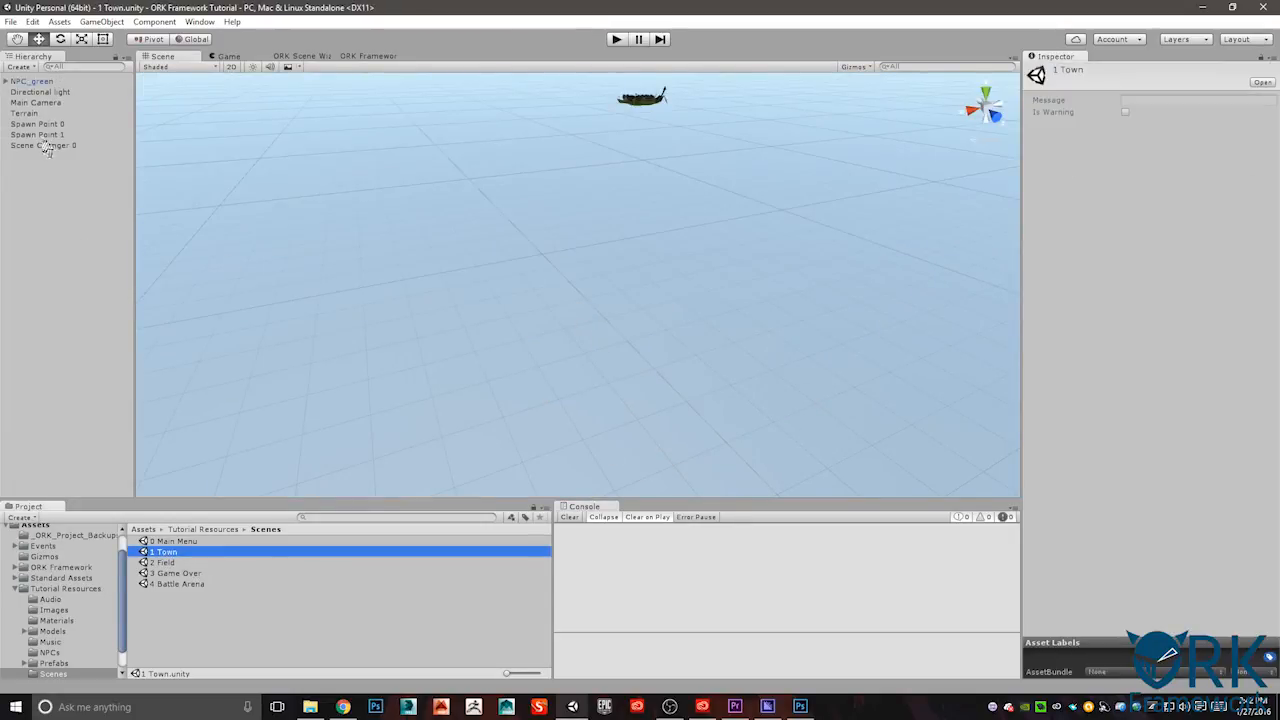
pyautogui.doubleClick(43, 137)
pyautogui.keyDown('alt'); pyautogui.moveTo(560, 260); pyautogui.dragTo(807, 362); pyautogui.keyUp('alt')
pyautogui.scroll(-5, 807, 362)
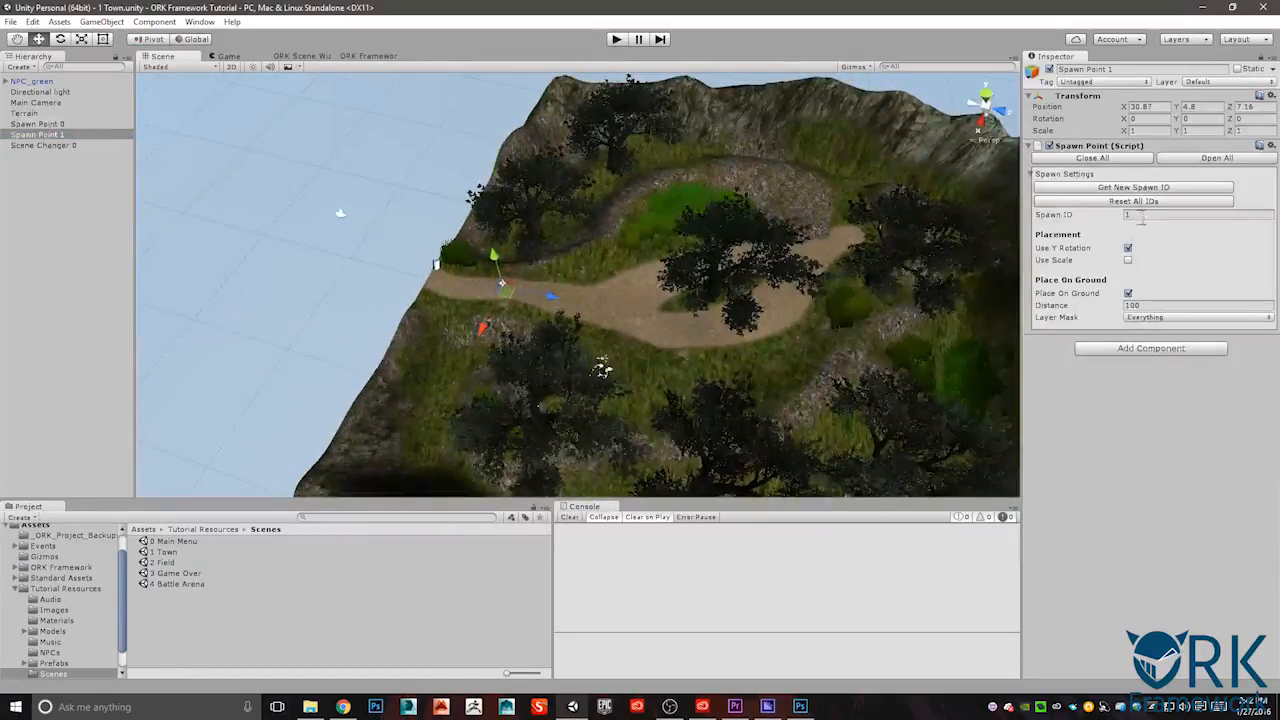
pyautogui.moveTo(505, 288); pyautogui.dragTo(858, 246)
pyautogui.press('f')
pyautogui.keyDown('alt'); pyautogui.moveTo(575, 305); pyautogui.dragTo(821, 275); pyautogui.keyUp('alt')
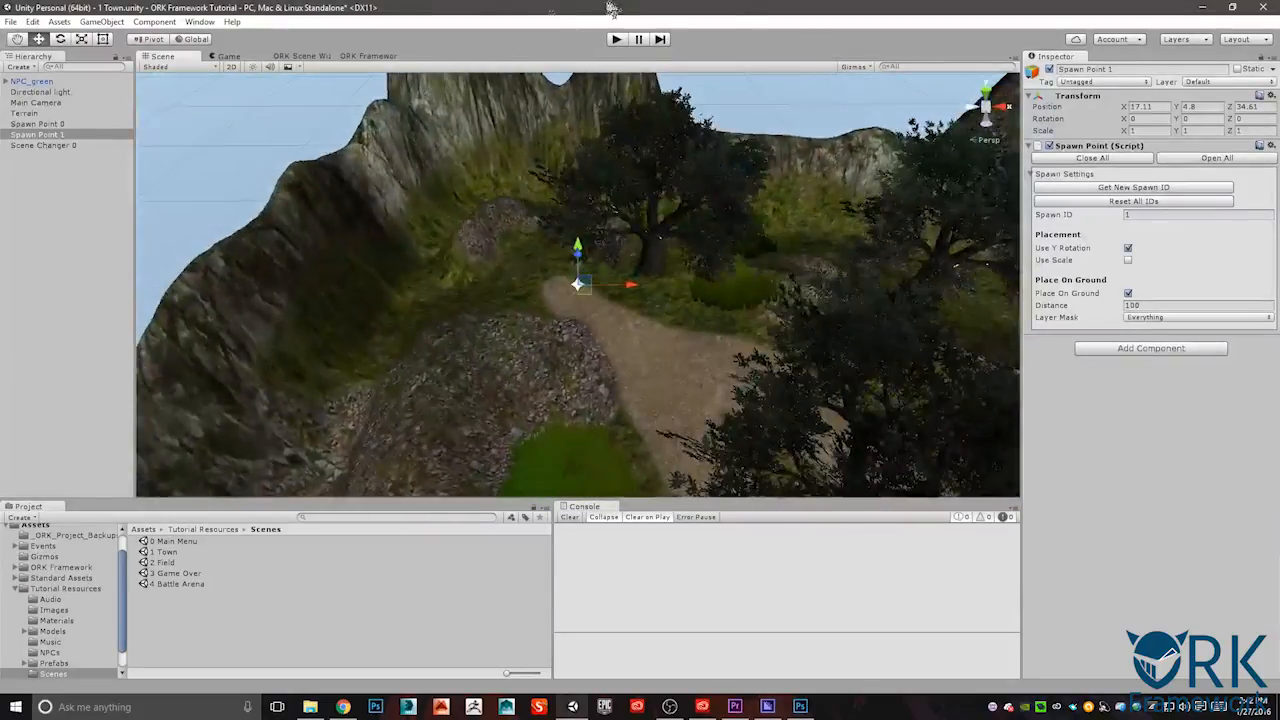
# - Open the 0 Main Menu scene, saving the changes made to 1 Town
pyautogui.doubleClick(190, 541)
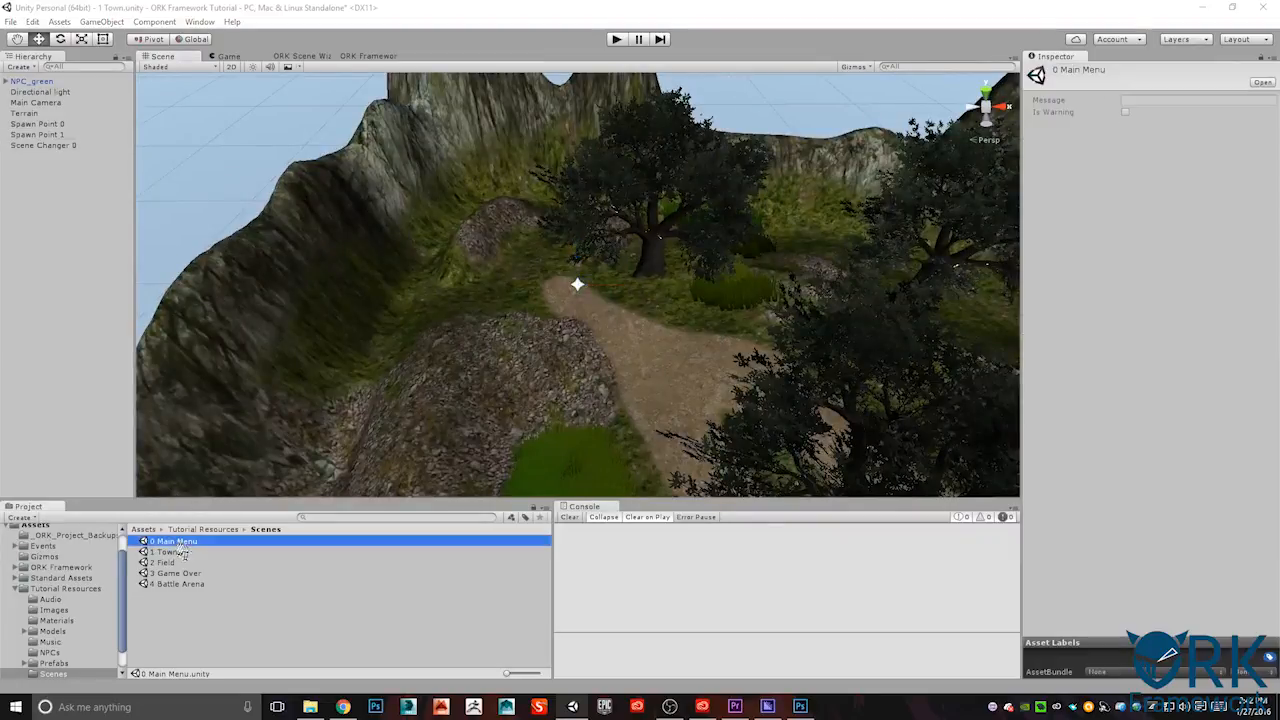
pyautogui.press('Return')
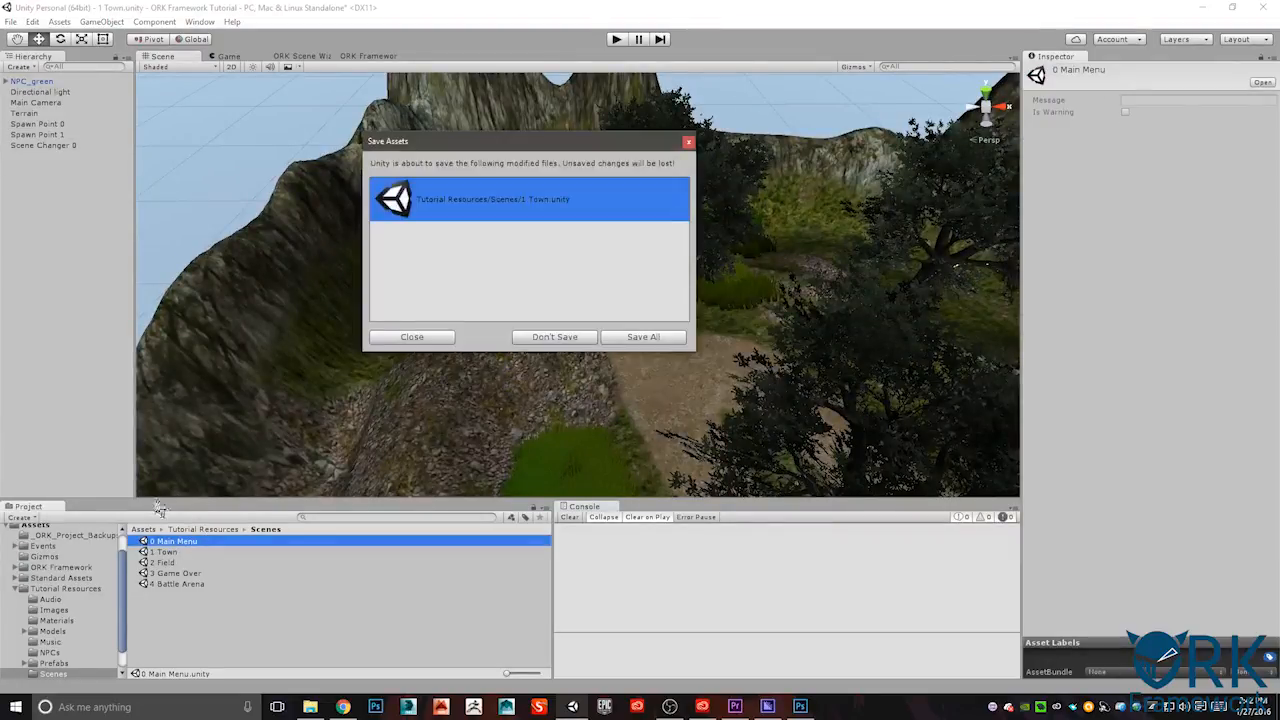
pyautogui.click(641, 337)
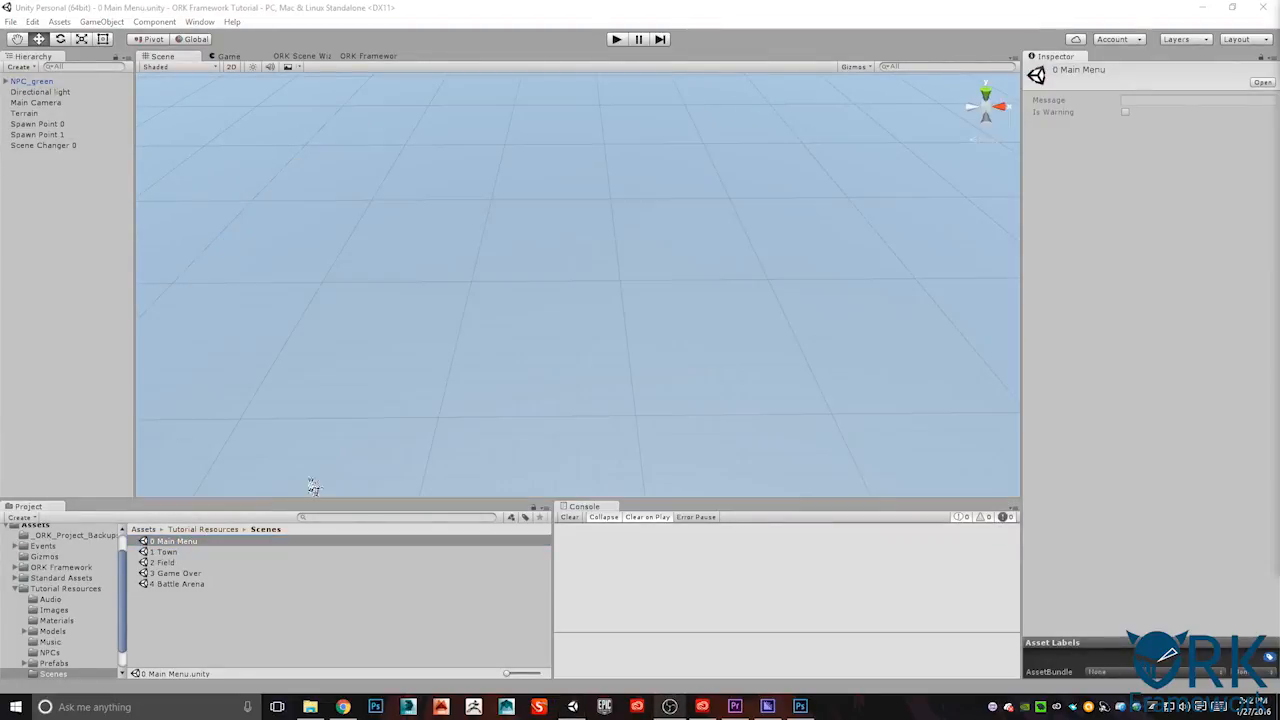
# - Play-test the game from the main menu, travel between the town and field scenes, and stop play mode
pyautogui.click(617, 40)
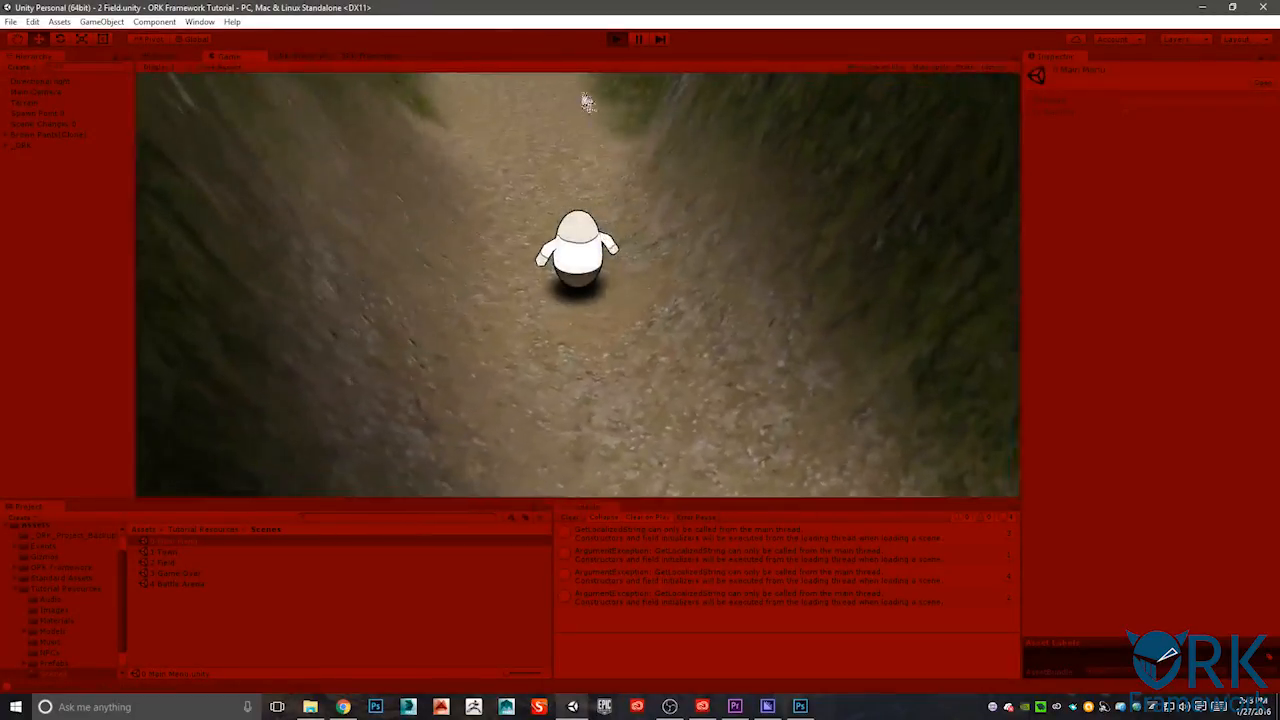
pyautogui.click(618, 39)
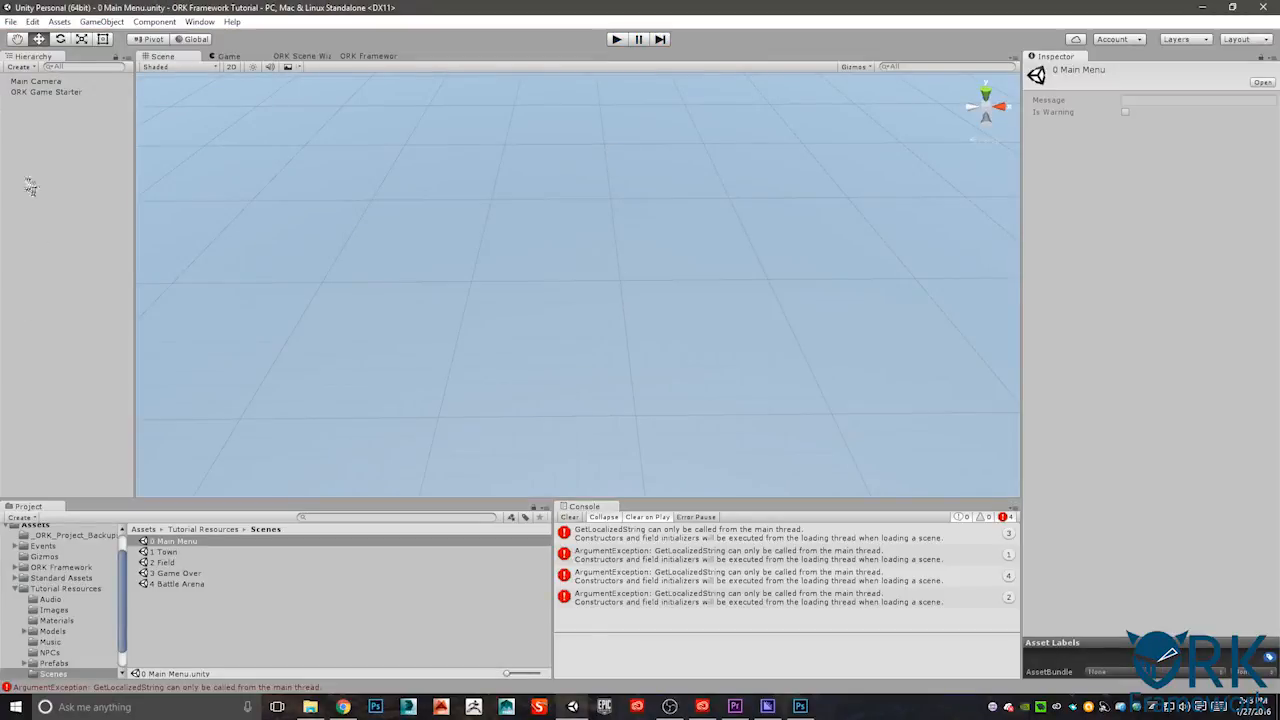